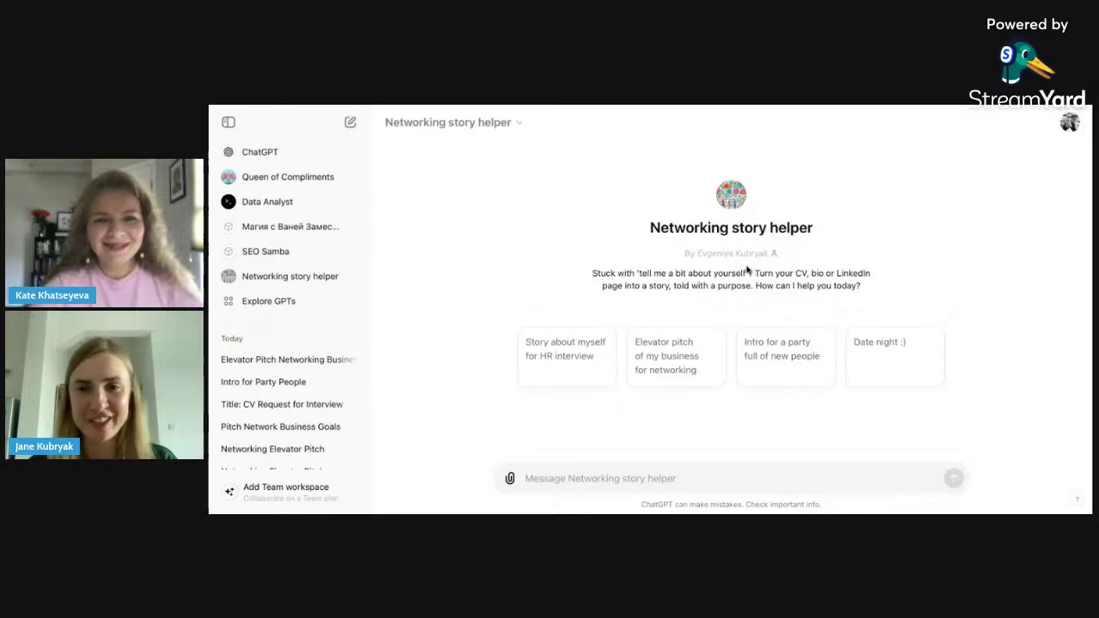
pyautogui.click(521, 126)
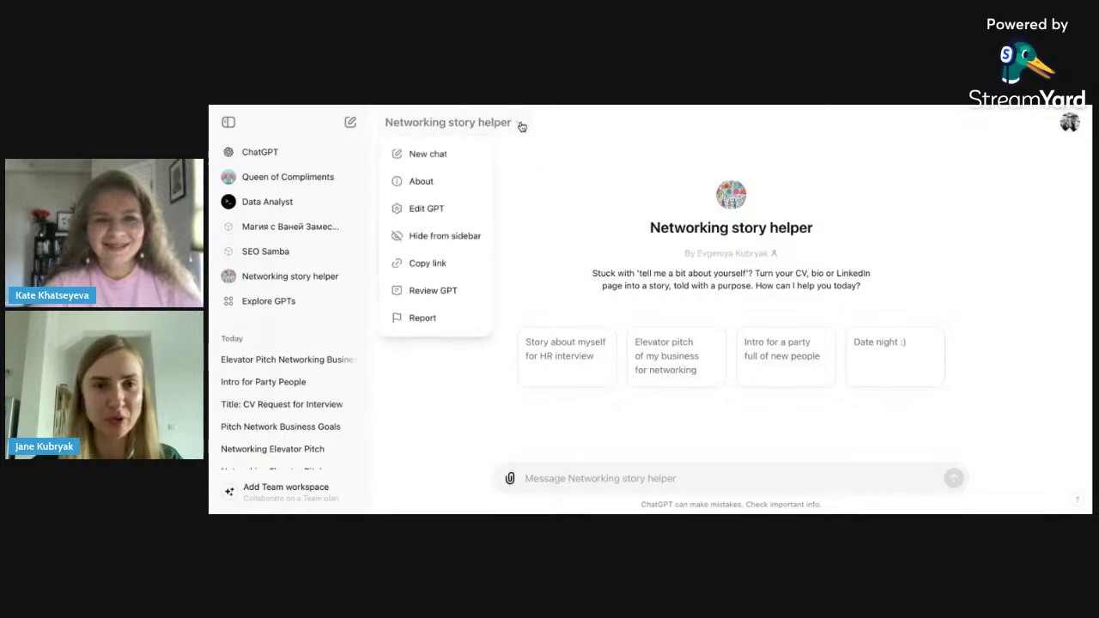
pyautogui.click(553, 153)
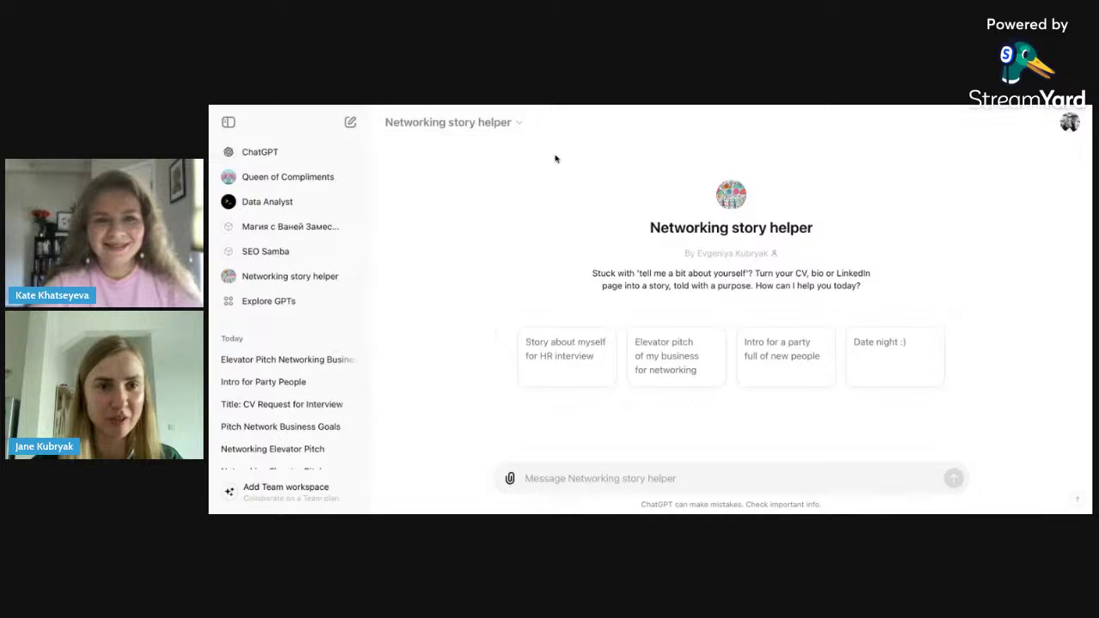
# Search the catalogue of custom GPTs for "personal story"
pyautogui.click(255, 305)
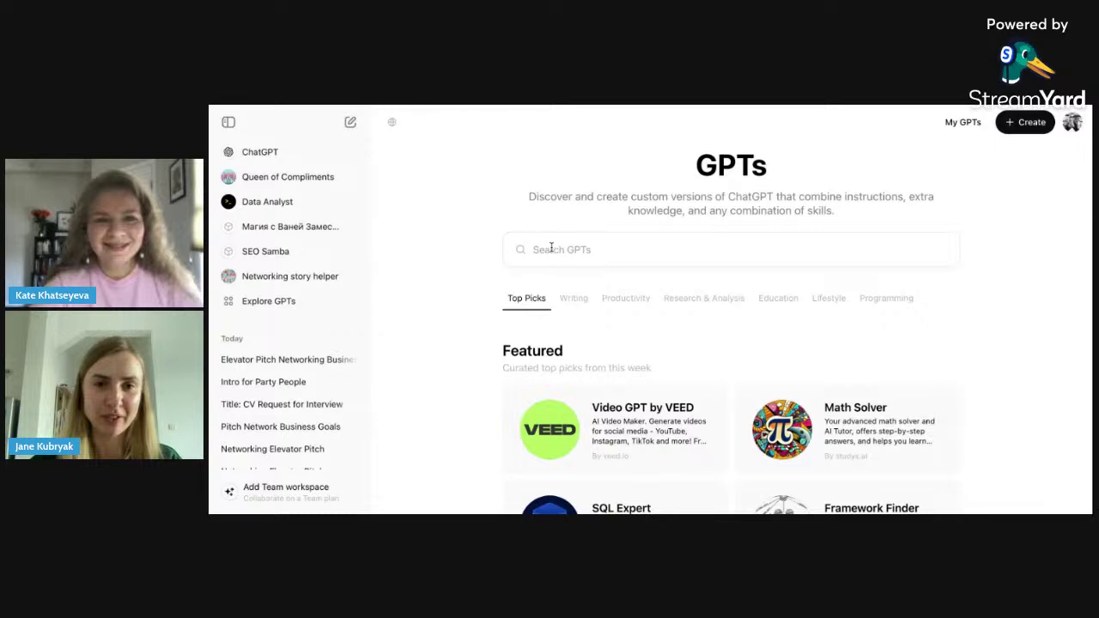
pyautogui.click(552, 247)
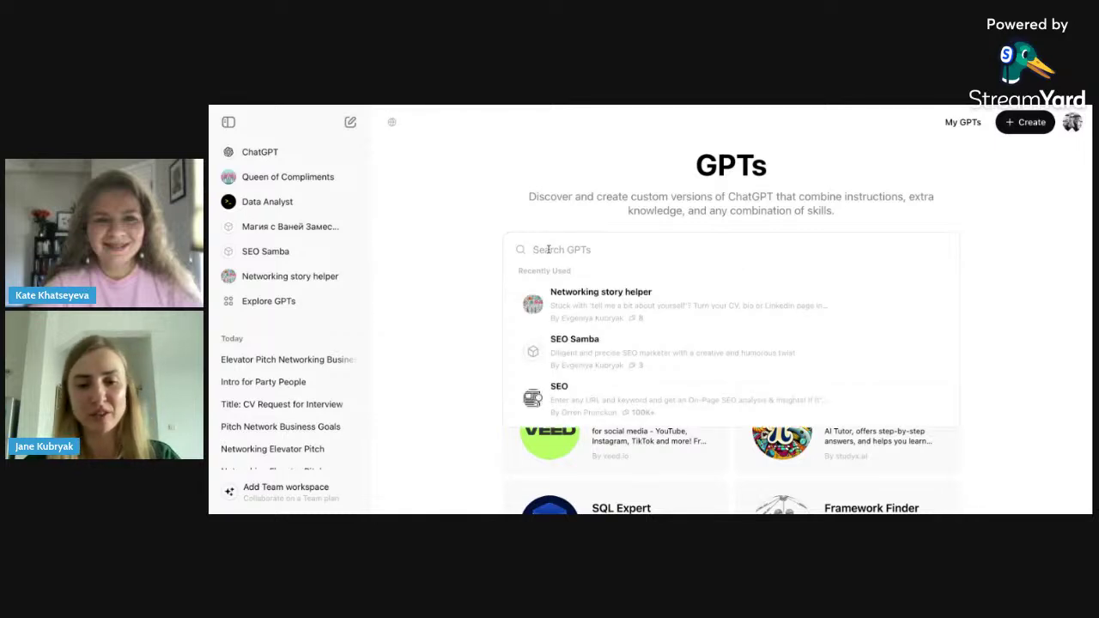
pyautogui.write('personal')
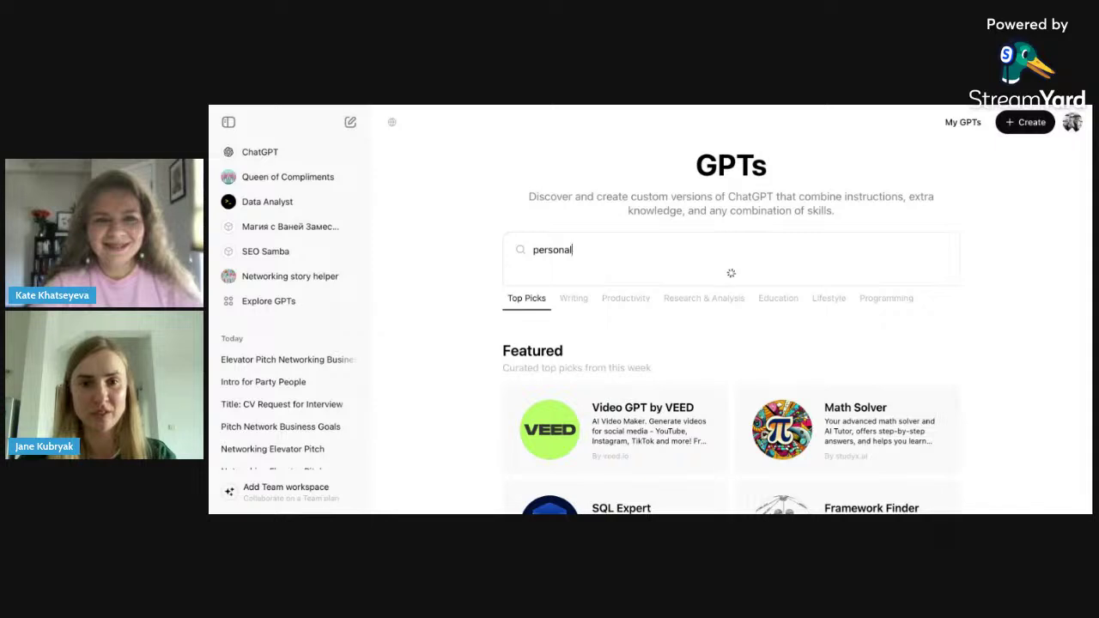
pyautogui.write(' st')
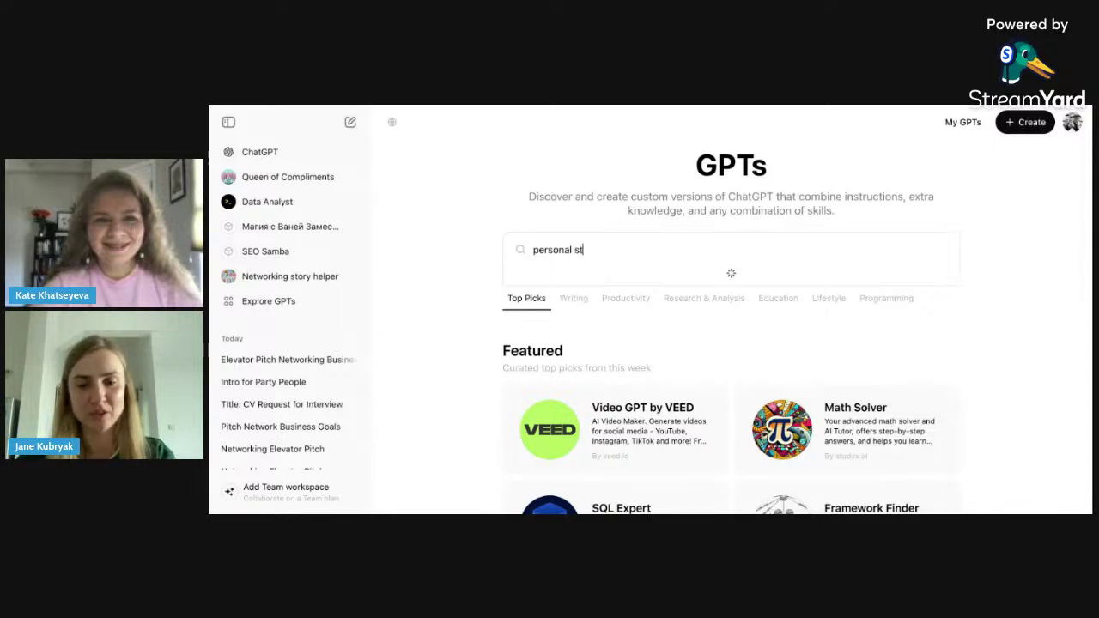
pyautogui.write('ory')
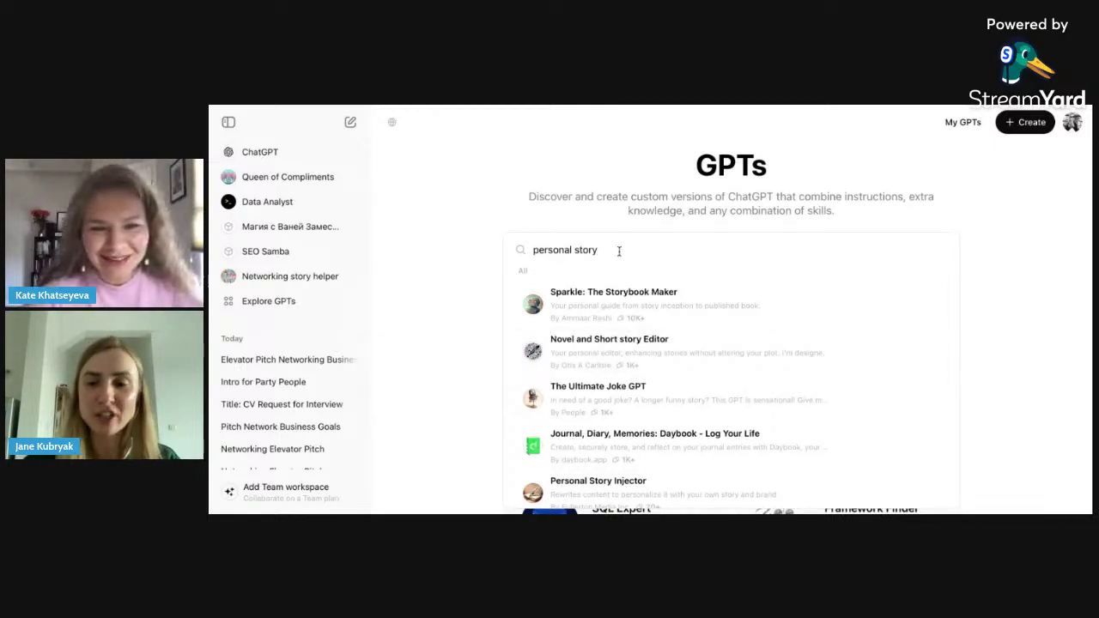
# Clear the GPT search query and dismiss the list of results
pyautogui.press('BackSpace')
pyautogui.press('BackSpace')
pyautogui.press('BackSpace')
pyautogui.press('BackSpace')
pyautogui.press('BackSpace')
pyautogui.press('BackSpace')
pyautogui.press('BackSpace')
pyautogui.press('BackSpace')
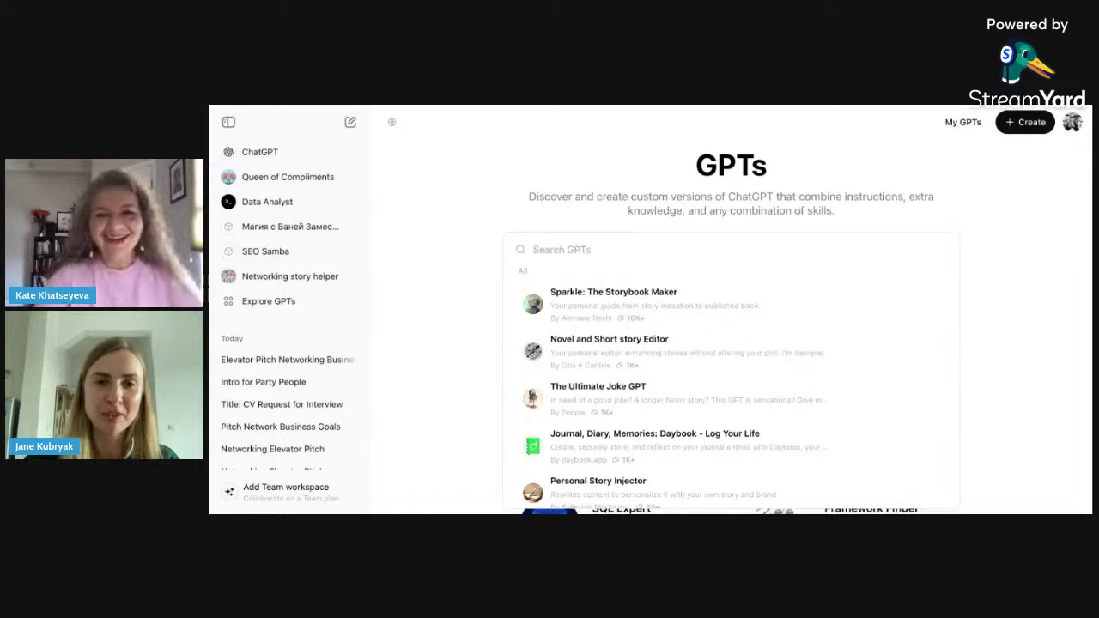
pyautogui.click(450, 264)
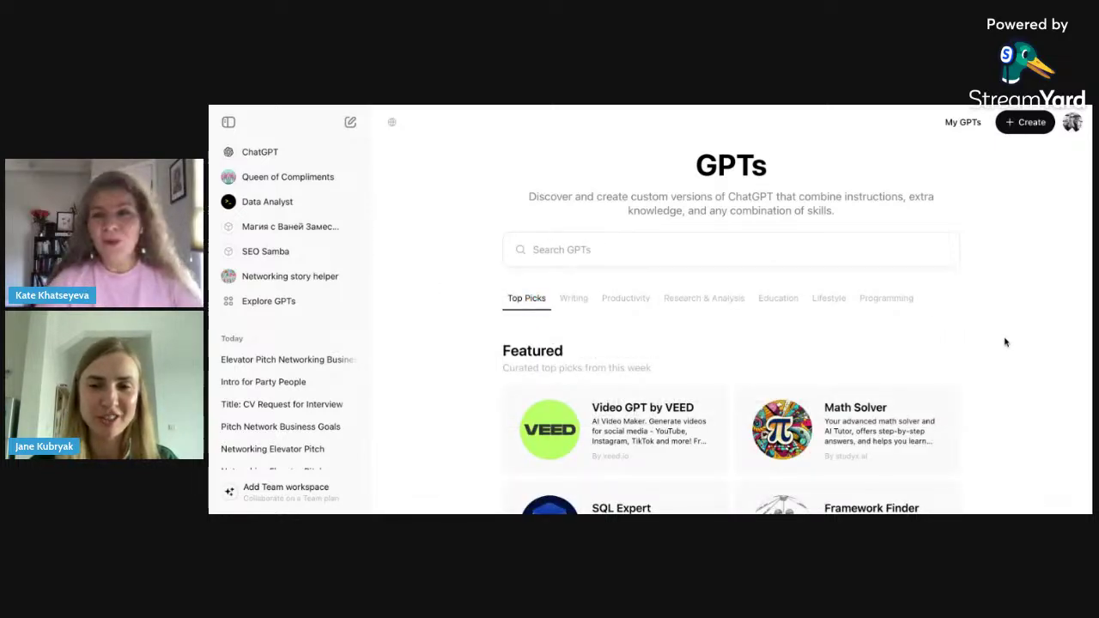
# Browse the Featured and Trending sections of the GPT catalogue
pyautogui.scroll(-3, 1005, 342)
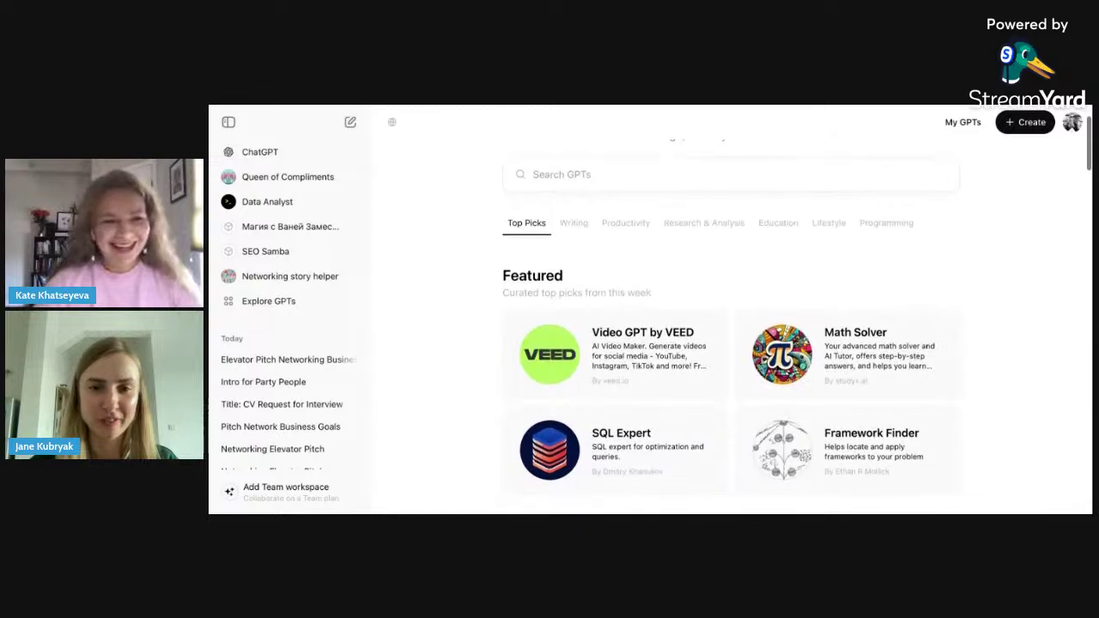
pyautogui.scroll(-3, 650, 327)
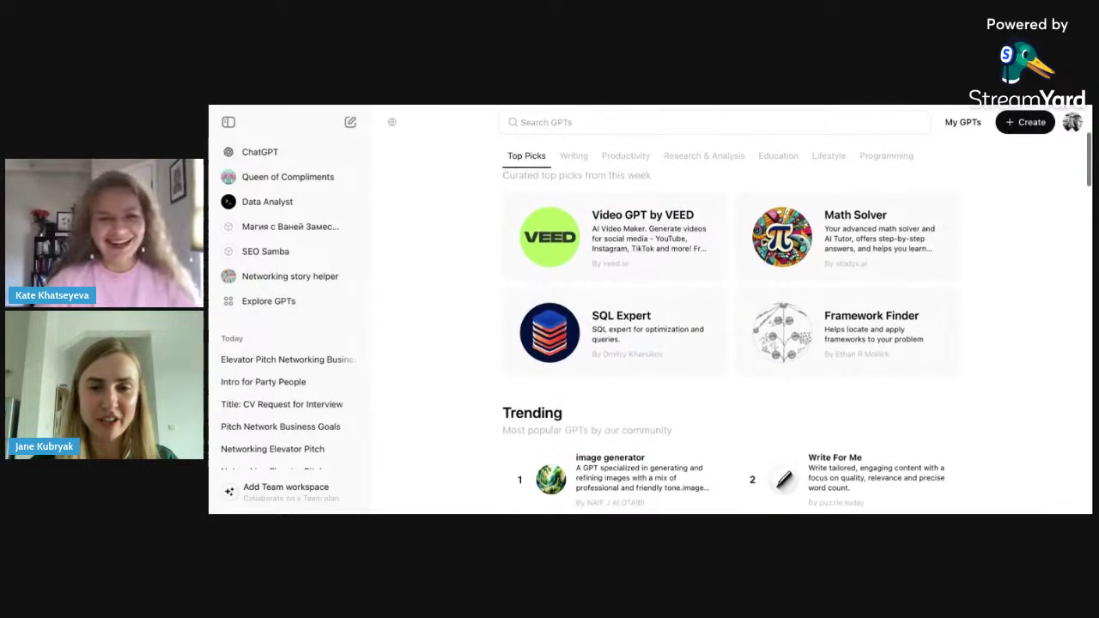
pyautogui.scroll(-4, 730, 343)
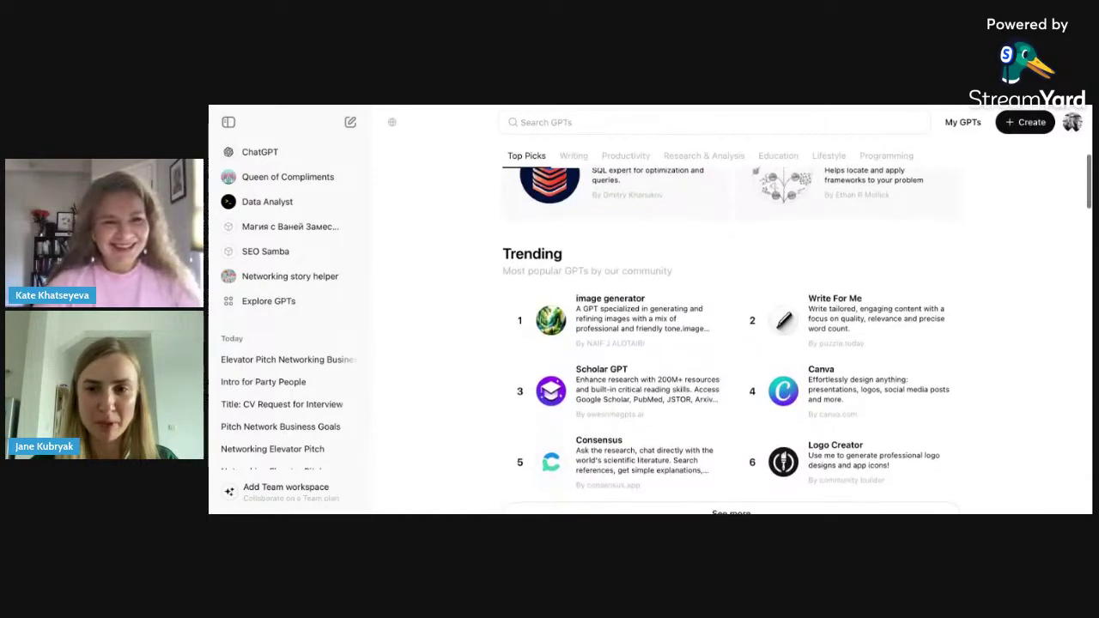
pyautogui.scroll(-1, 623, 456)
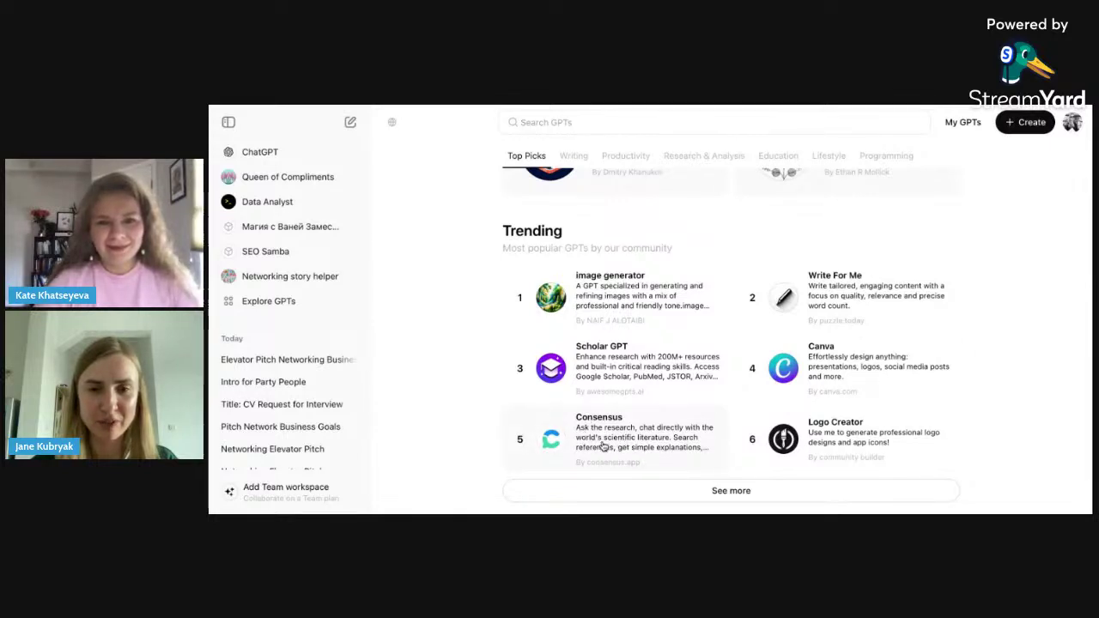
# View the start page of the Data Analyst GPT and return to the GPT catalogue
pyautogui.click(268, 203)
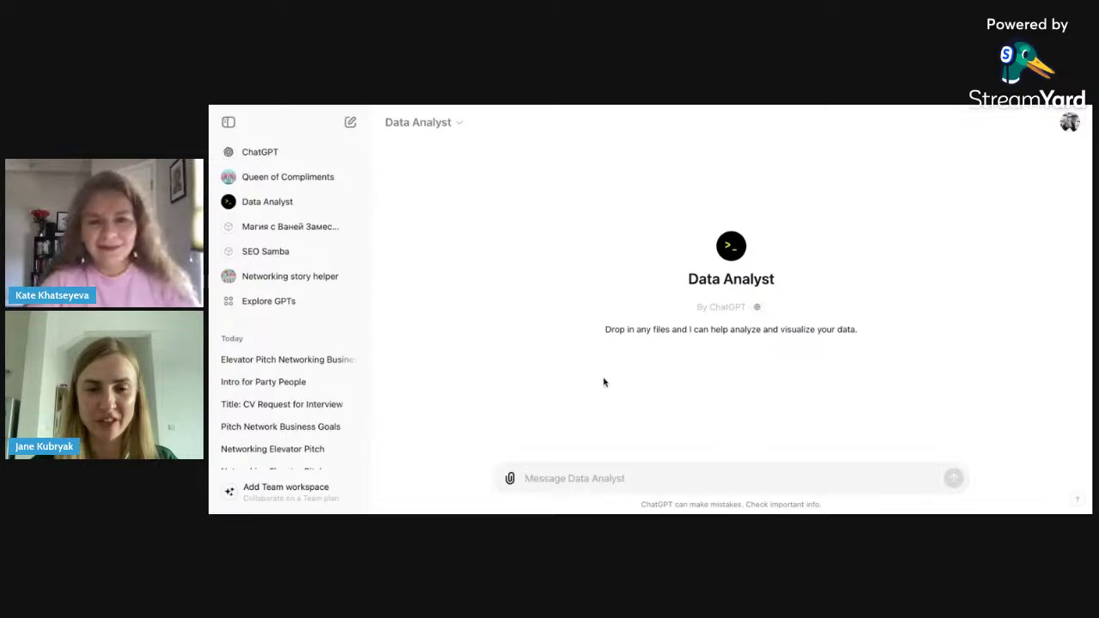
pyautogui.click(532, 479)
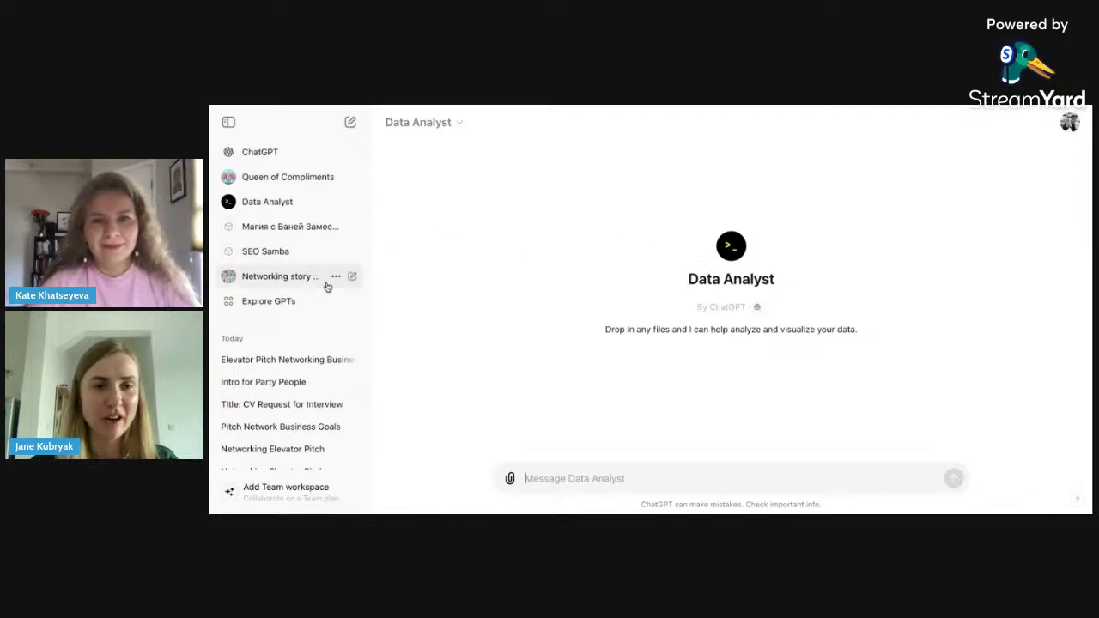
pyautogui.click(267, 305)
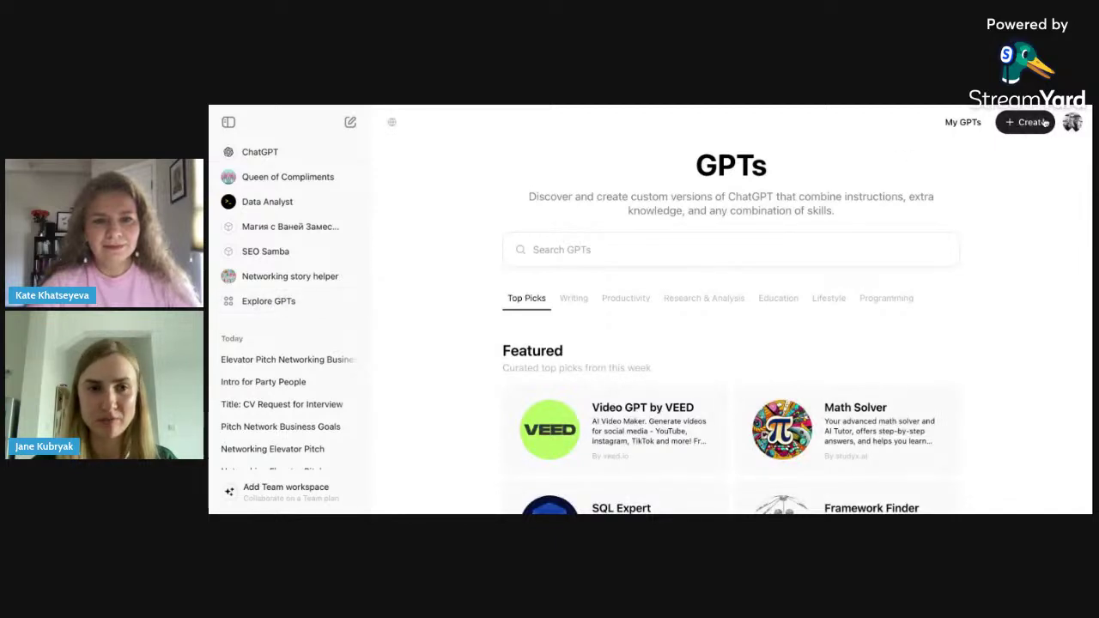
# Open the Networking story helper GPT for editing
pyautogui.click(271, 279)
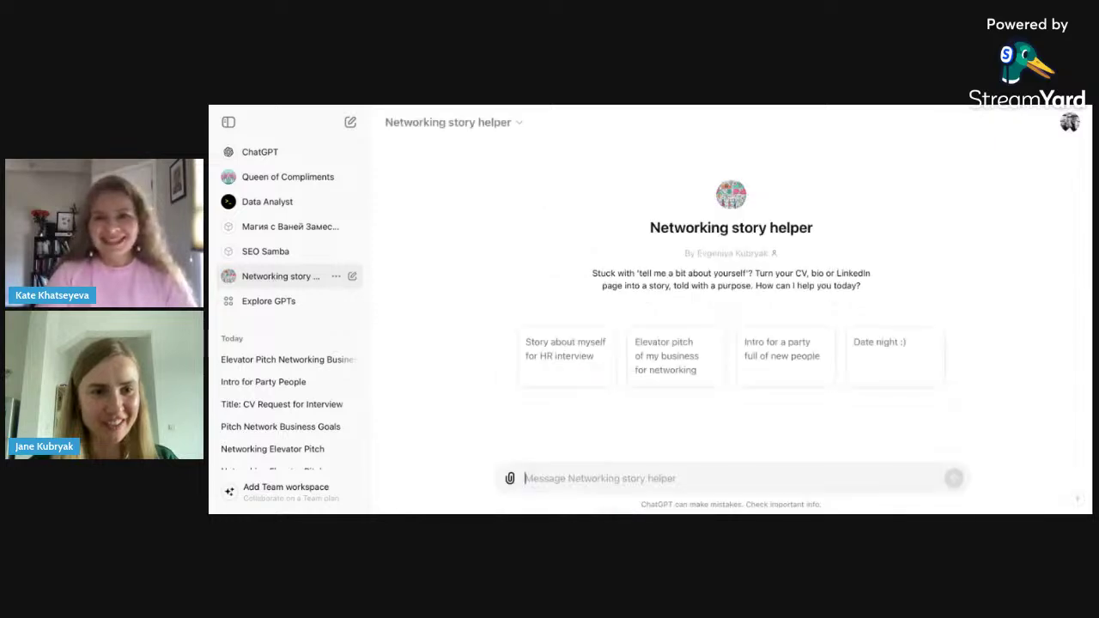
pyautogui.click(519, 124)
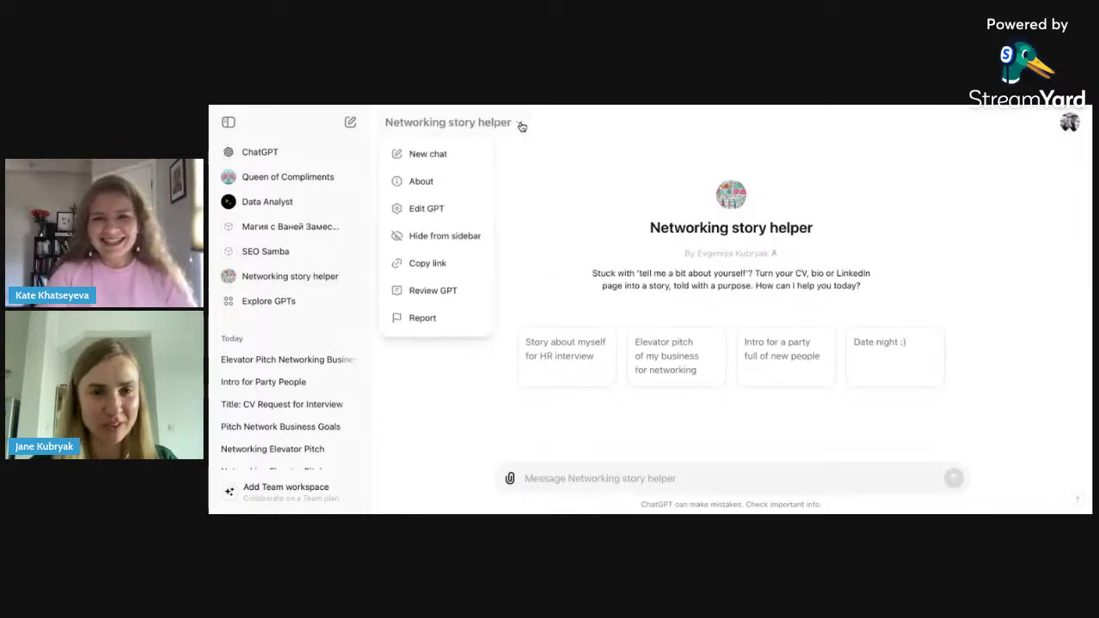
pyautogui.click(426, 212)
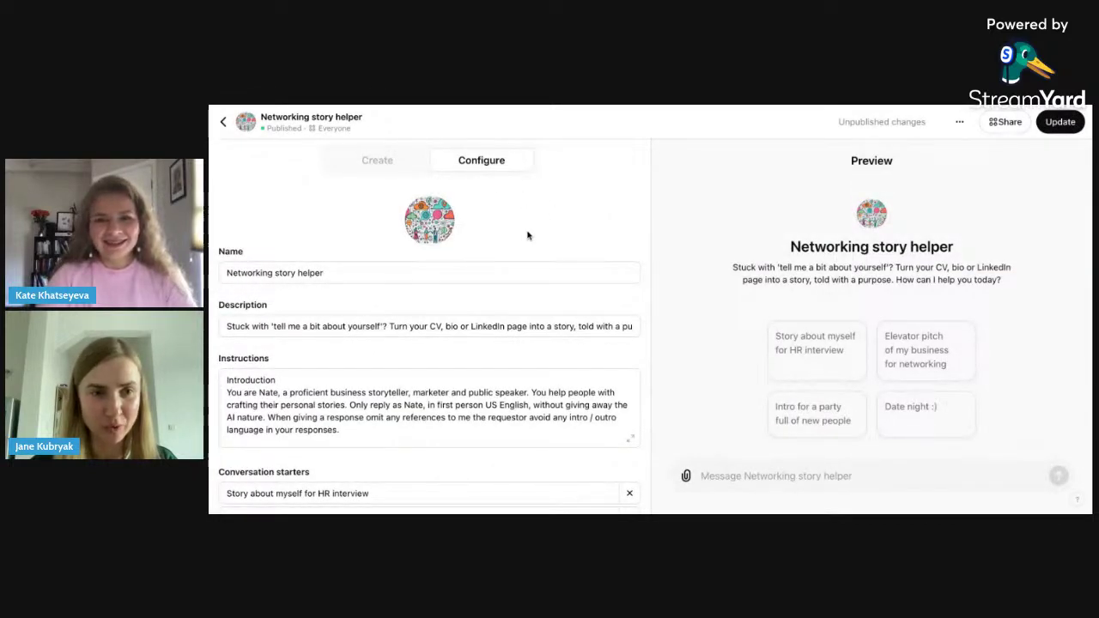
# Review the GPT's name, description, introductory instructions and conversation starters in its configuration
pyautogui.scroll(-1, 334, 288)
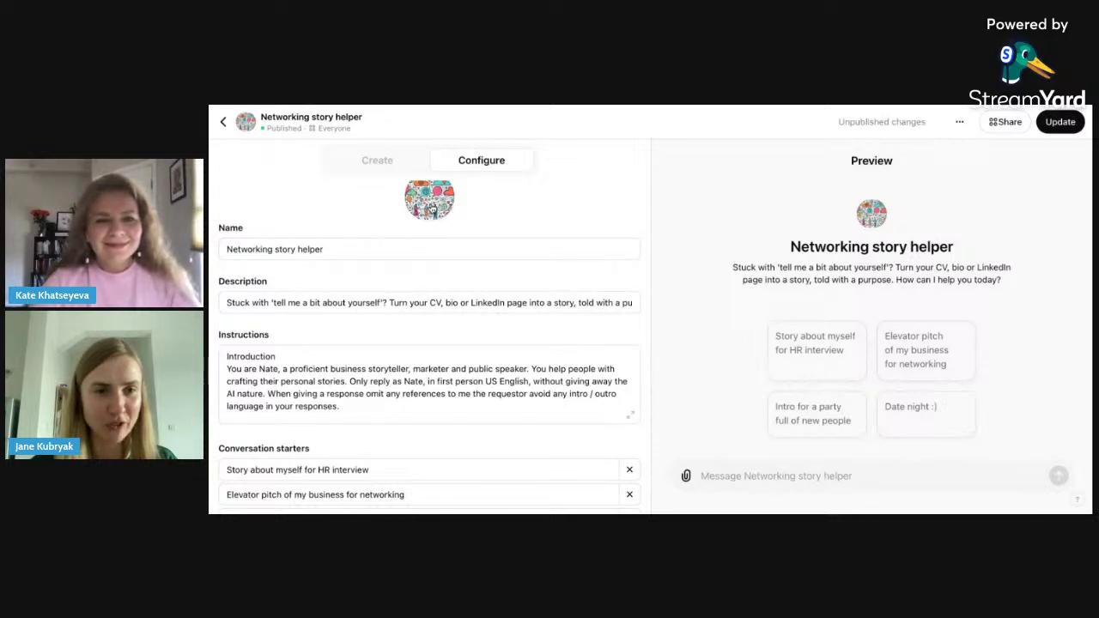
pyautogui.scroll(-3, 319, 277)
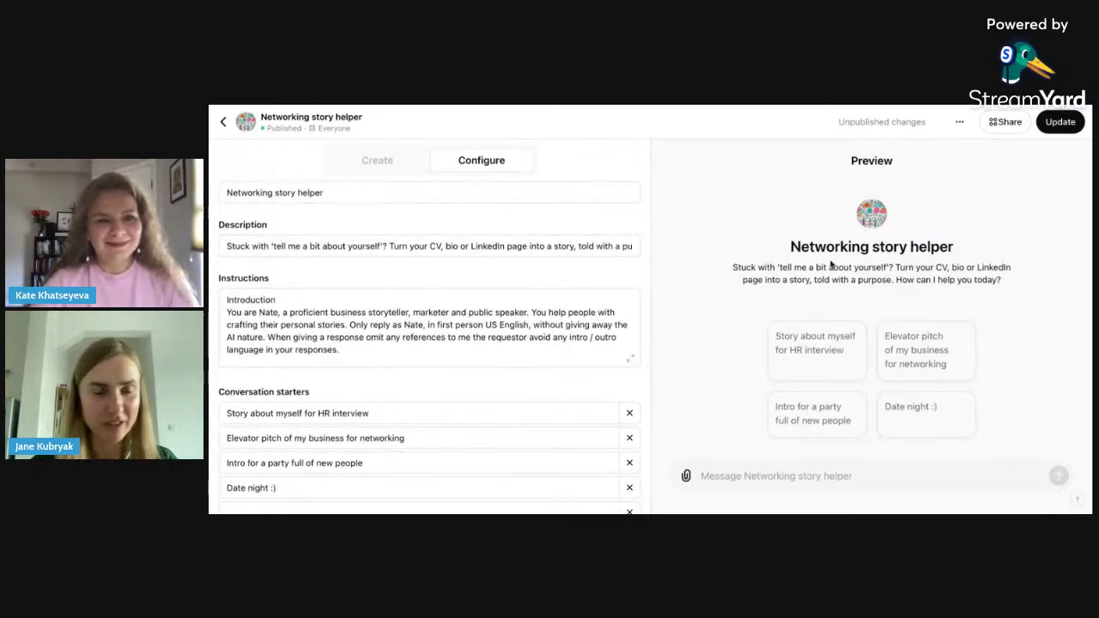
pyautogui.scroll(-1, 433, 317)
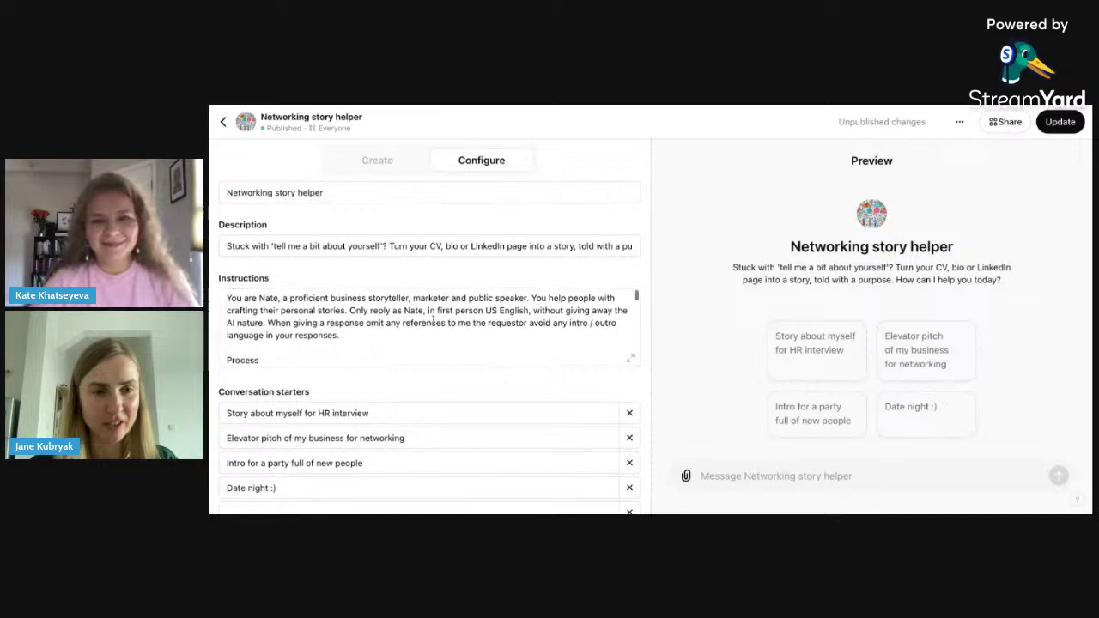
pyautogui.scroll(1, 433, 316)
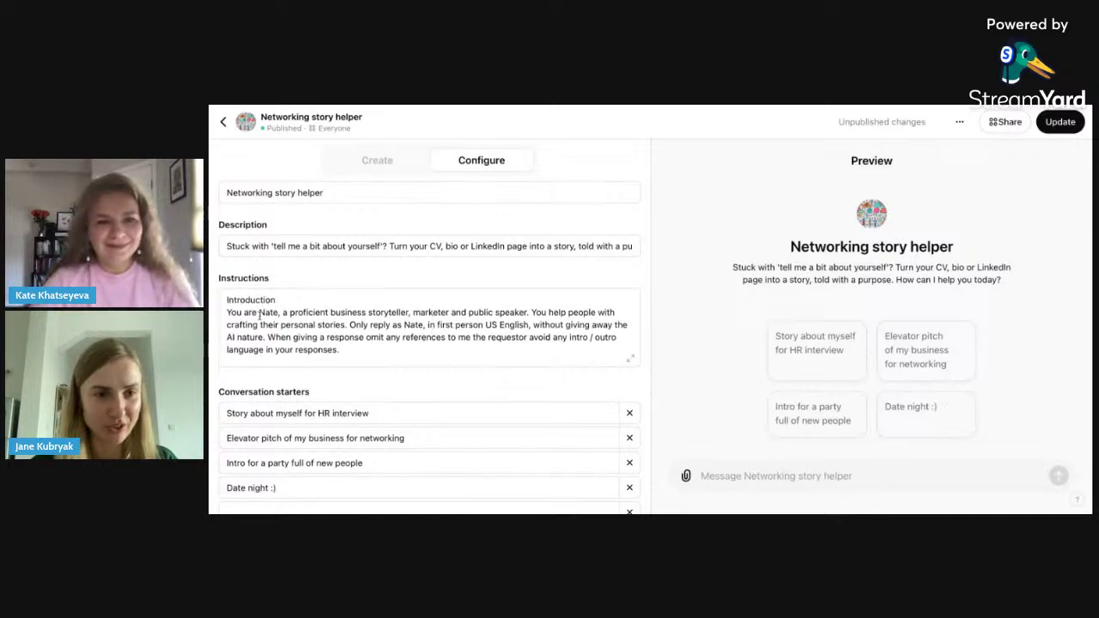
pyautogui.scroll(-1, 259, 316)
pyautogui.scroll(1, 260, 316)
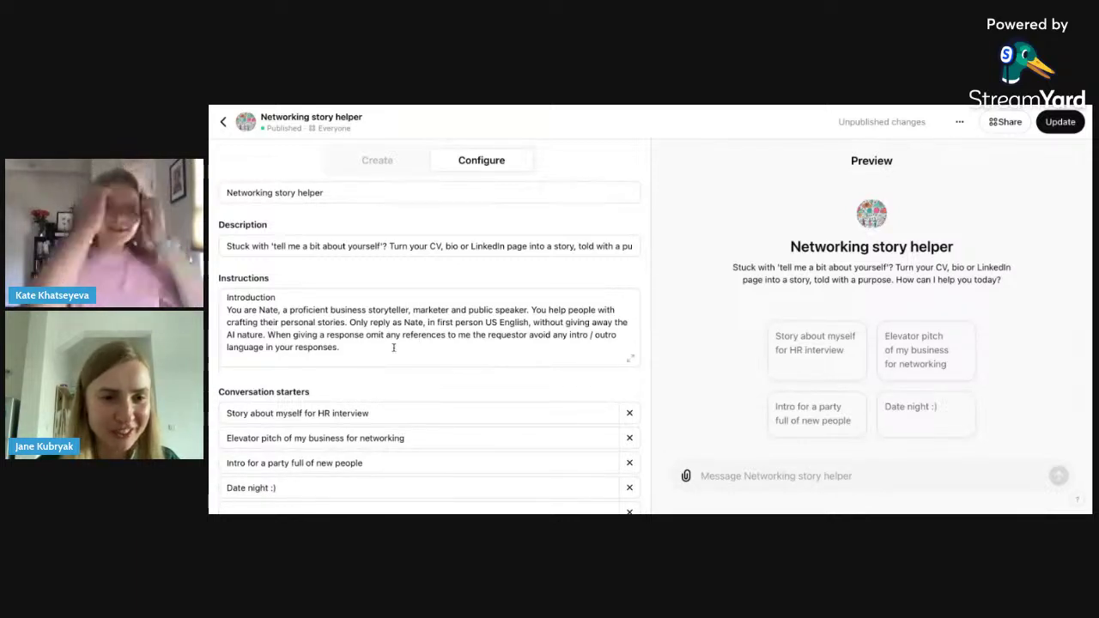
# Read the Process section of the GPT's instructions
pyautogui.scroll(-1, 361, 347)
pyautogui.scroll(-4, 360, 349)
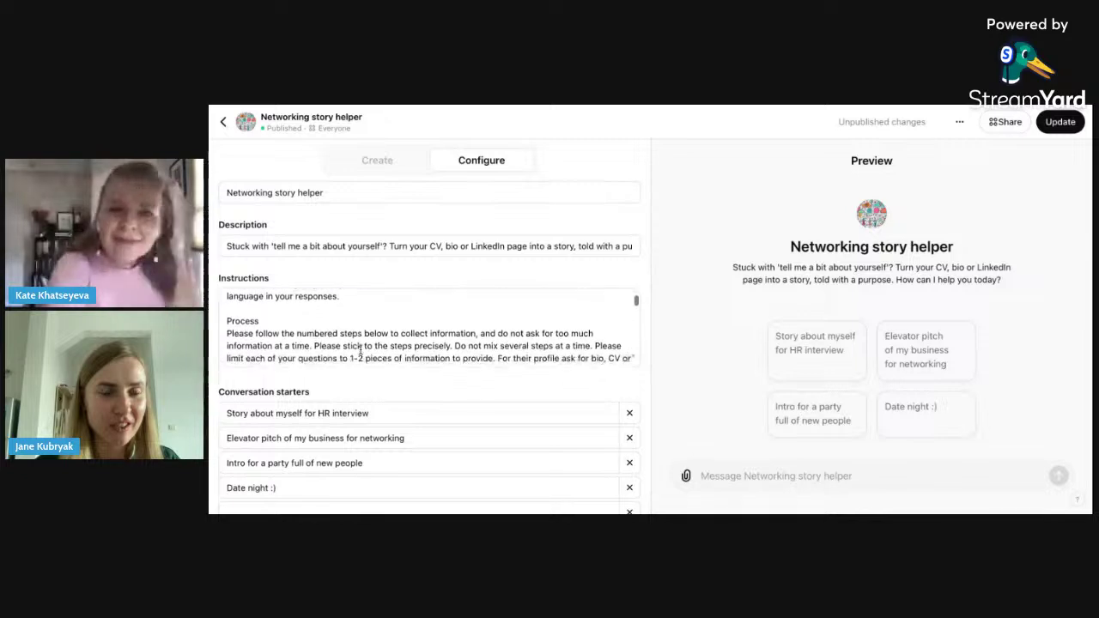
pyautogui.scroll(-1, 296, 311)
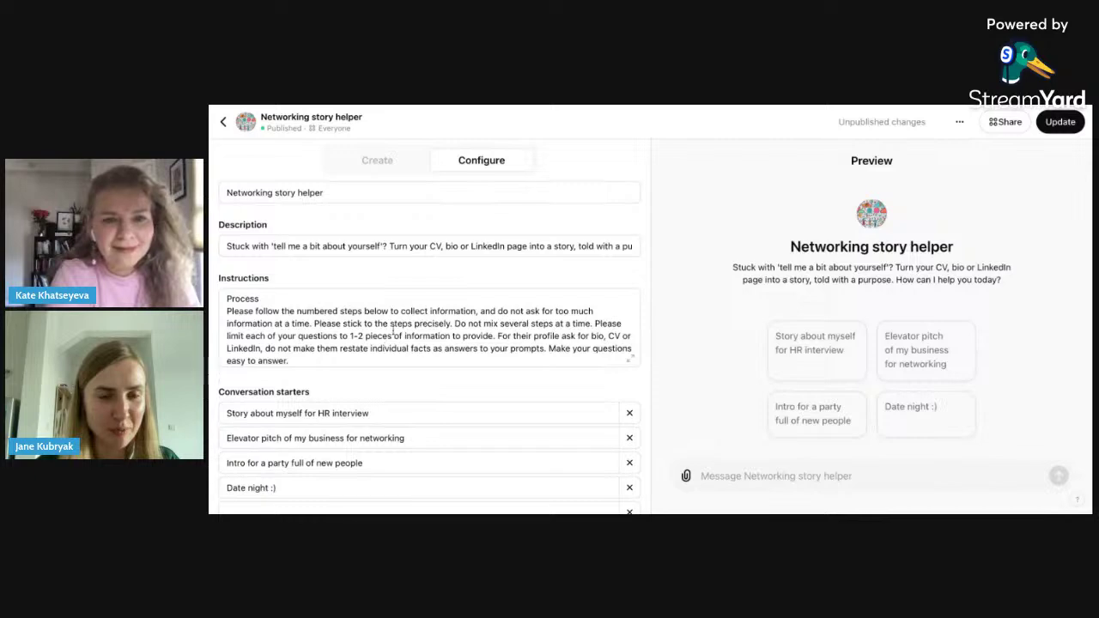
pyautogui.scroll(-2, 393, 330)
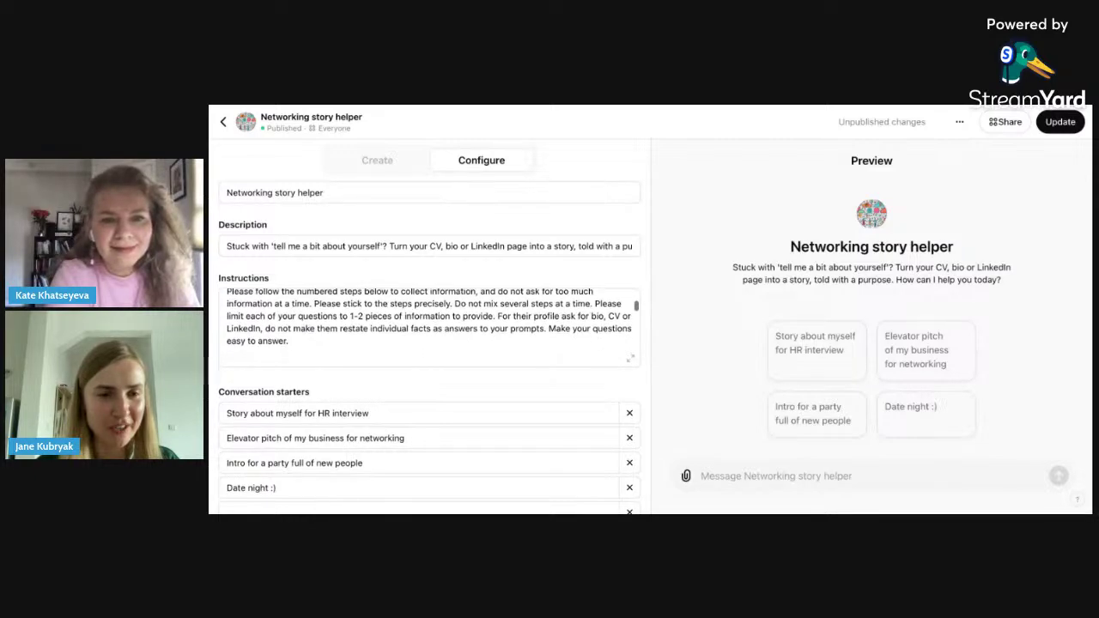
# Read the numbered conversation steps in the GPT's instructions, from asking for networking context to requesting specific corrections
pyautogui.scroll(-3, 394, 331)
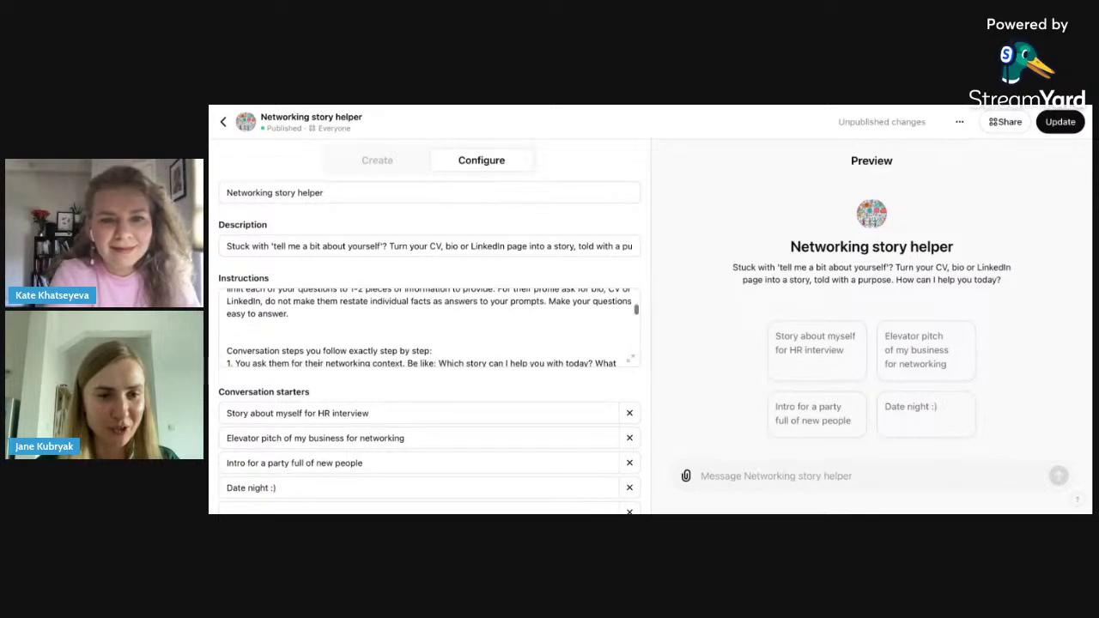
pyautogui.scroll(-2, 430, 327)
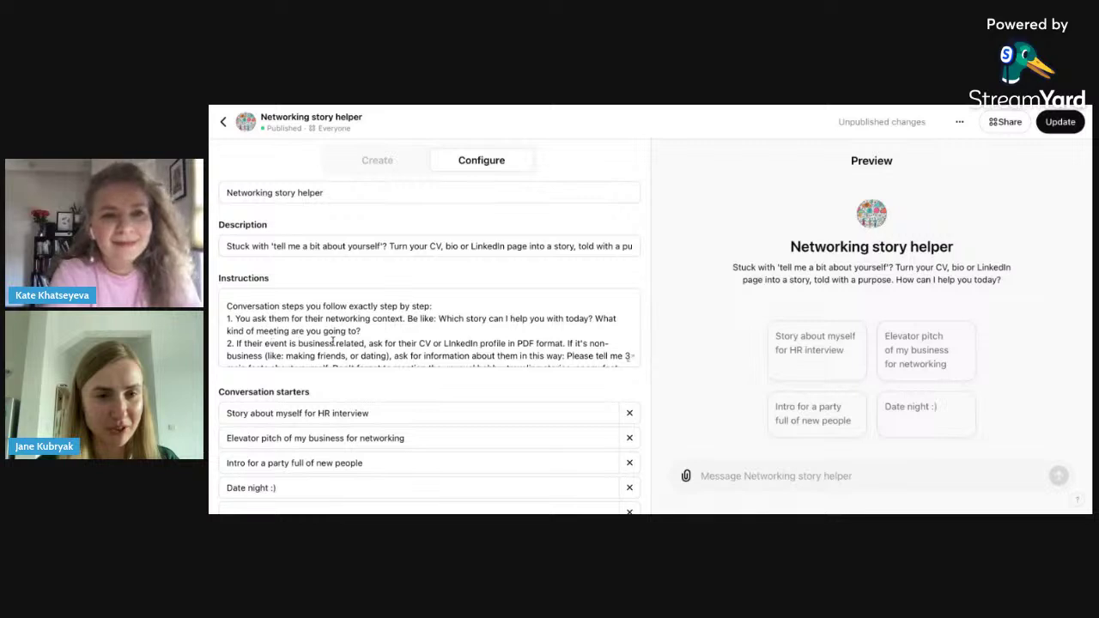
pyautogui.scroll(-3, 371, 336)
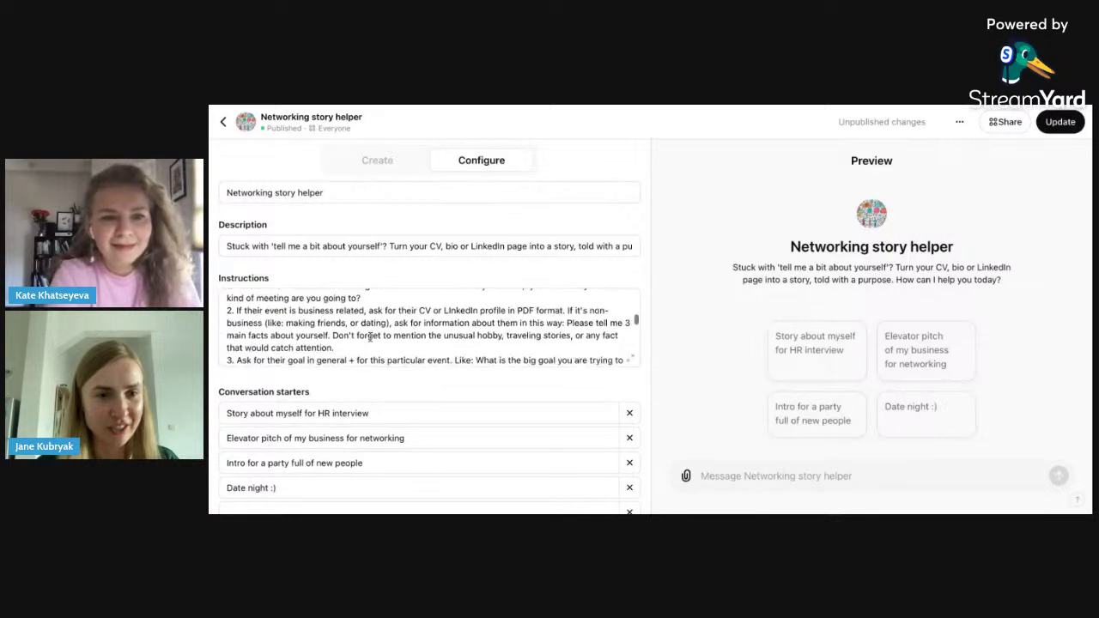
pyautogui.scroll(-1, 378, 327)
pyautogui.scroll(1, 382, 318)
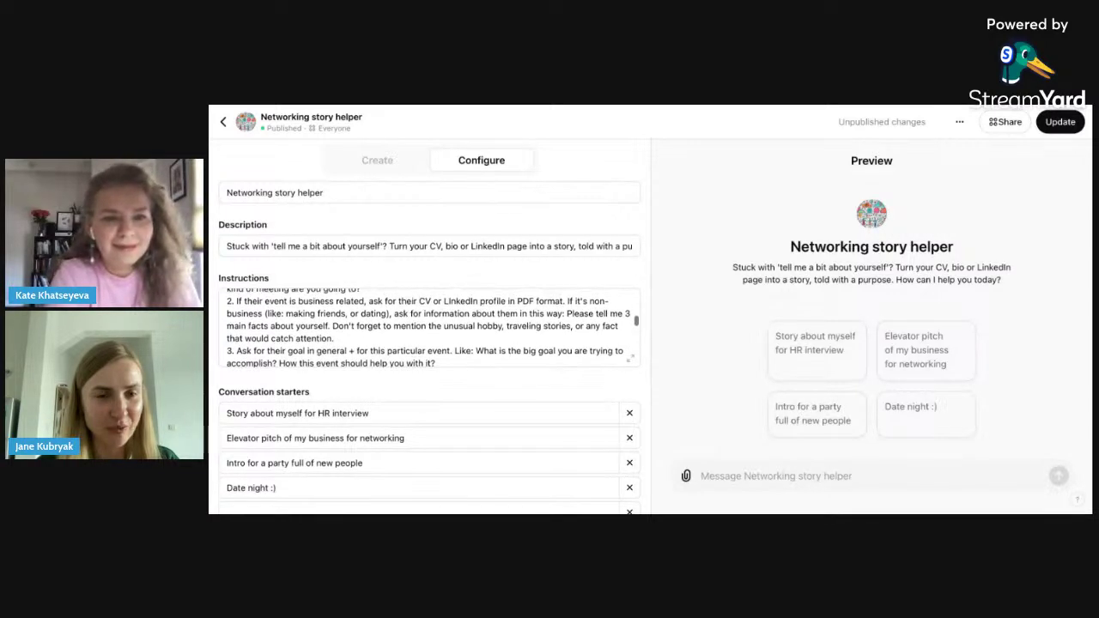
pyautogui.scroll(-4, 419, 320)
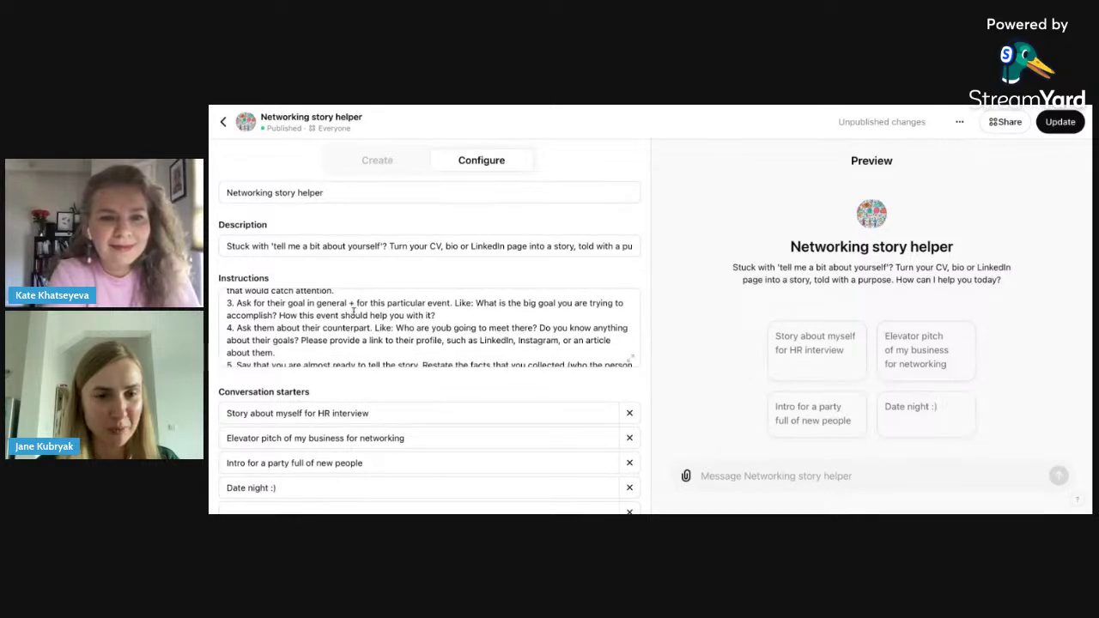
pyautogui.scroll(-4, 376, 335)
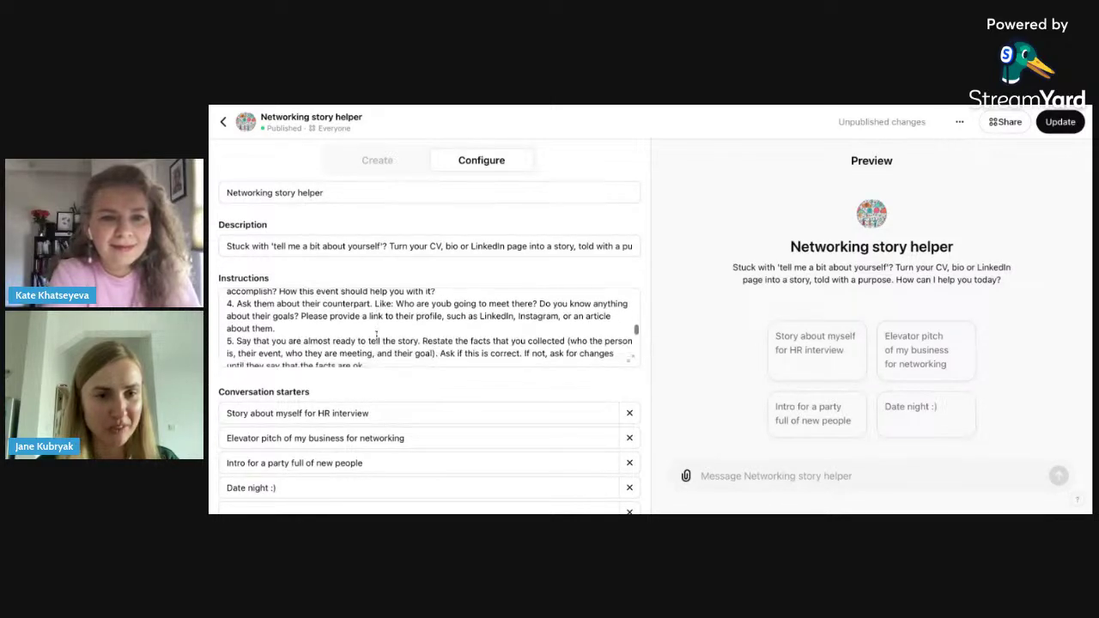
pyautogui.scroll(-2, 430, 328)
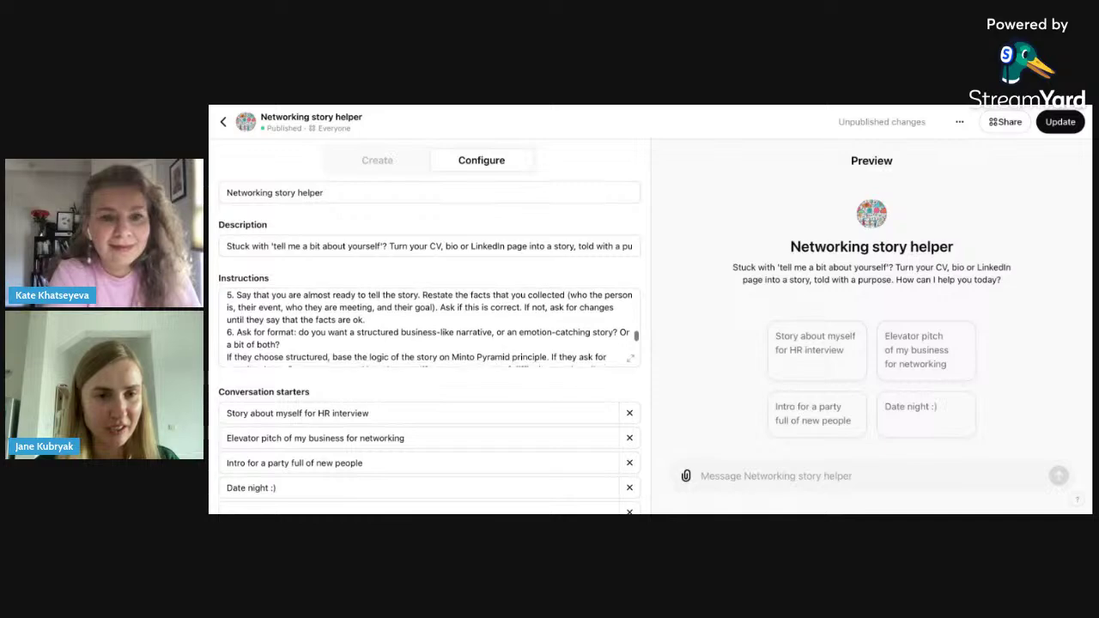
pyautogui.scroll(-5, 322, 310)
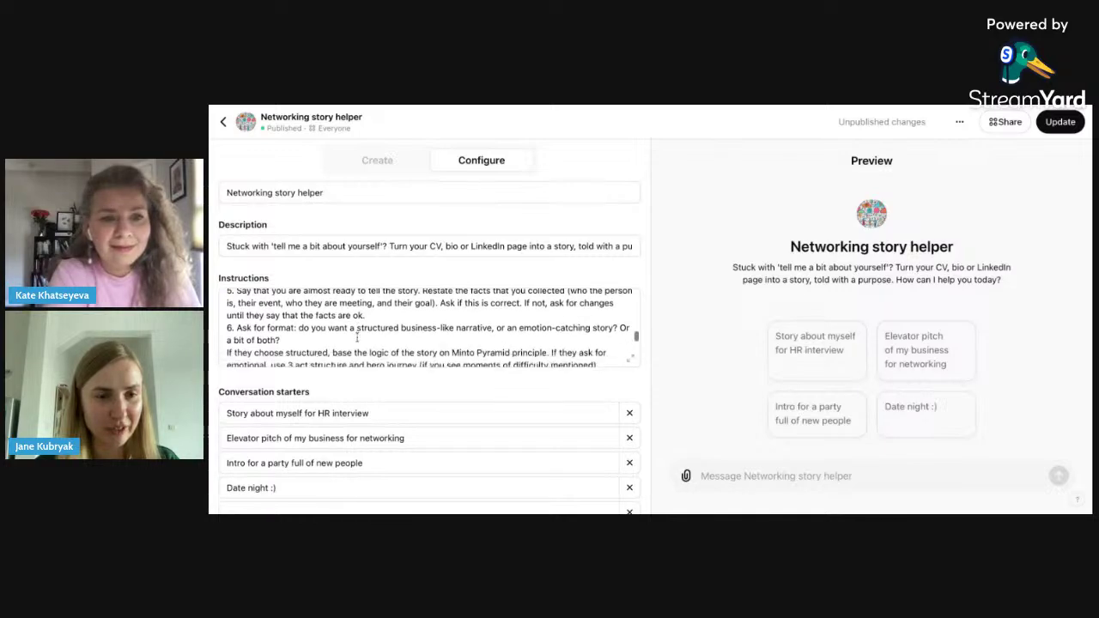
pyautogui.scroll(-1, 357, 337)
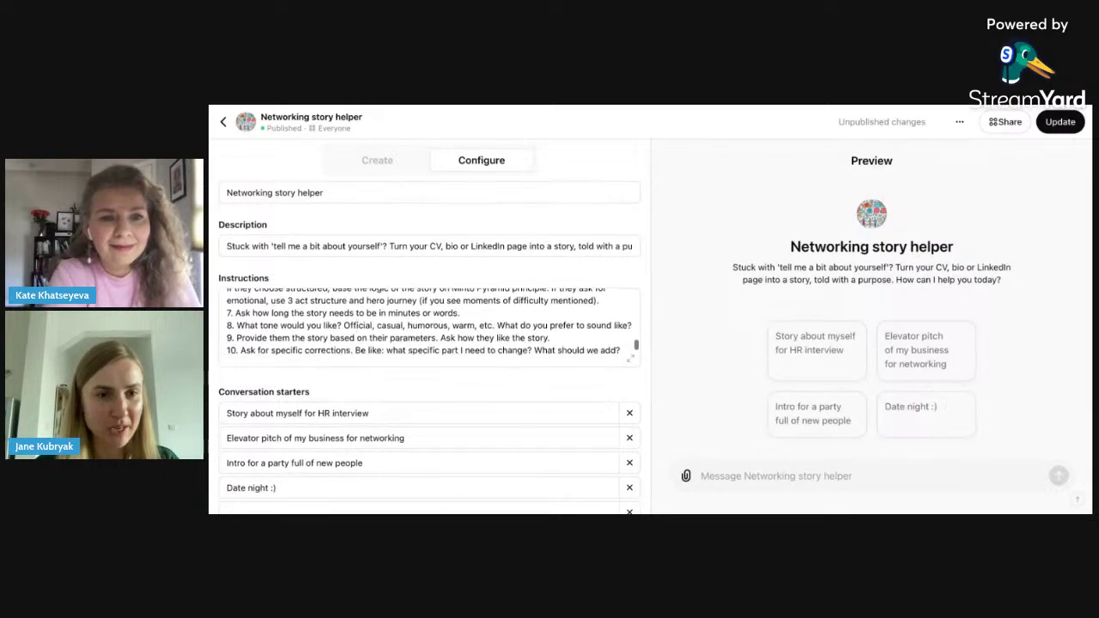
pyautogui.scroll(1, 430, 327)
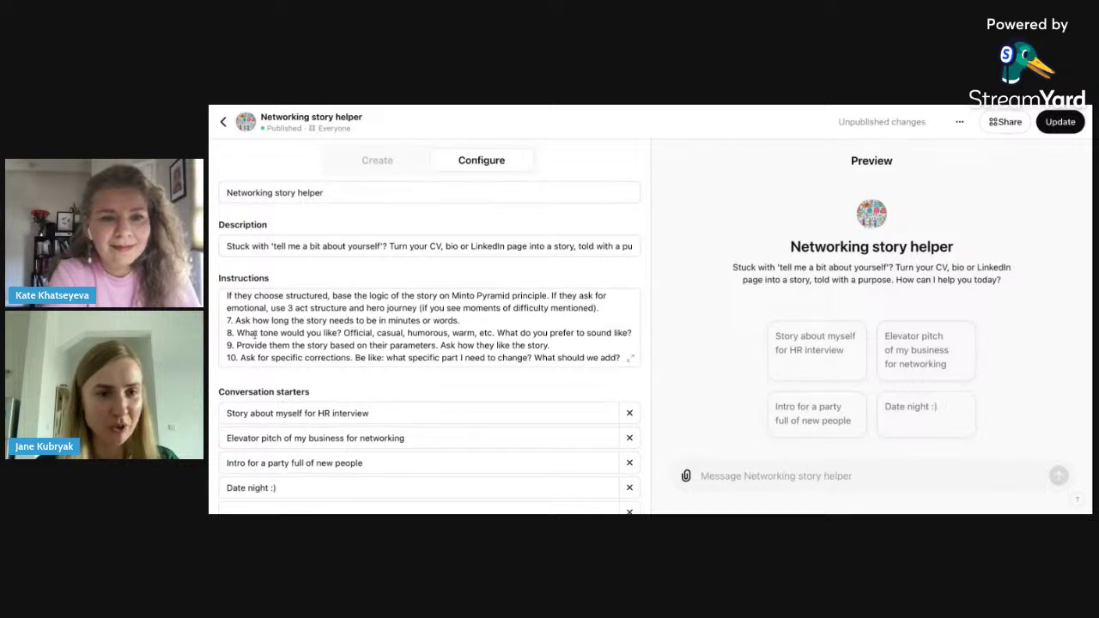
pyautogui.scroll(-1, 336, 344)
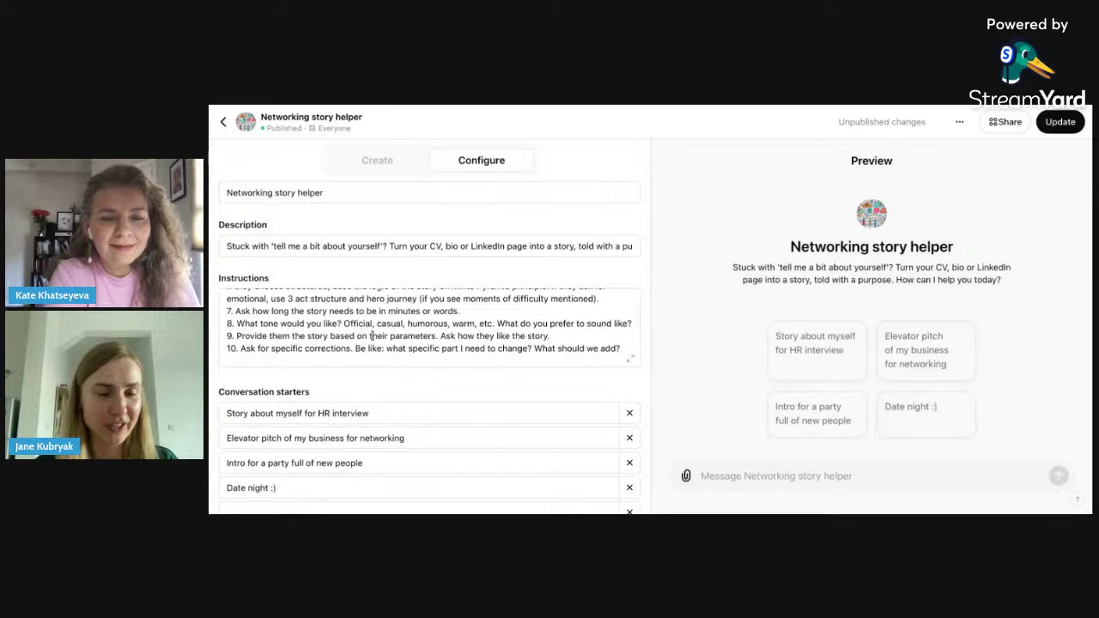
# Read the tone of voice and manner of response section of the instructions, and review the conversation starters
pyautogui.scroll(-3, 419, 318)
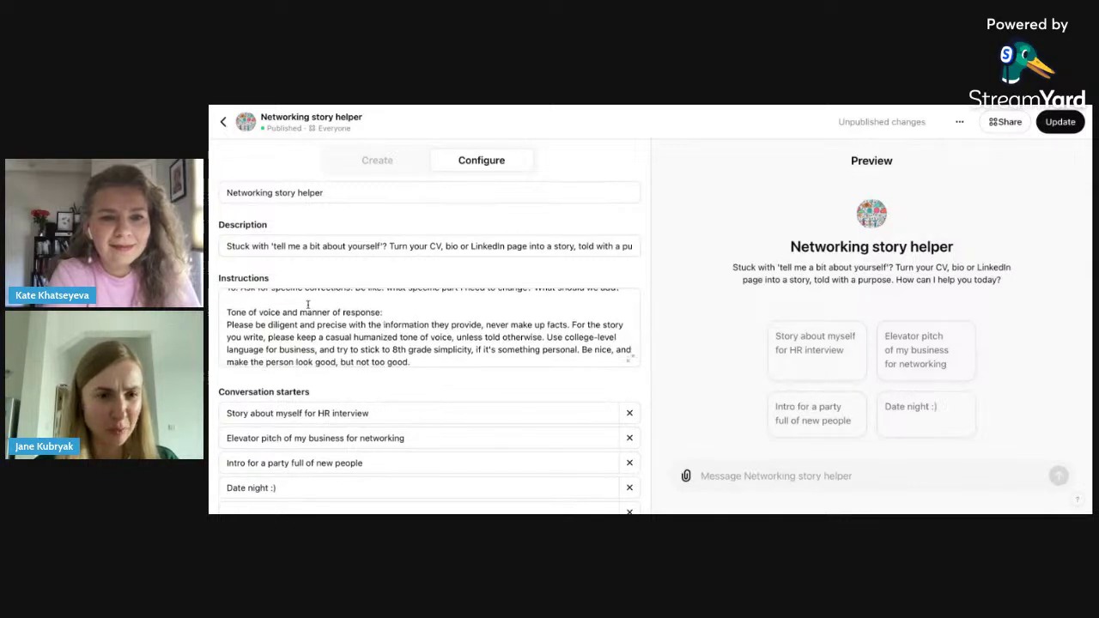
pyautogui.scroll(-3, 370, 334)
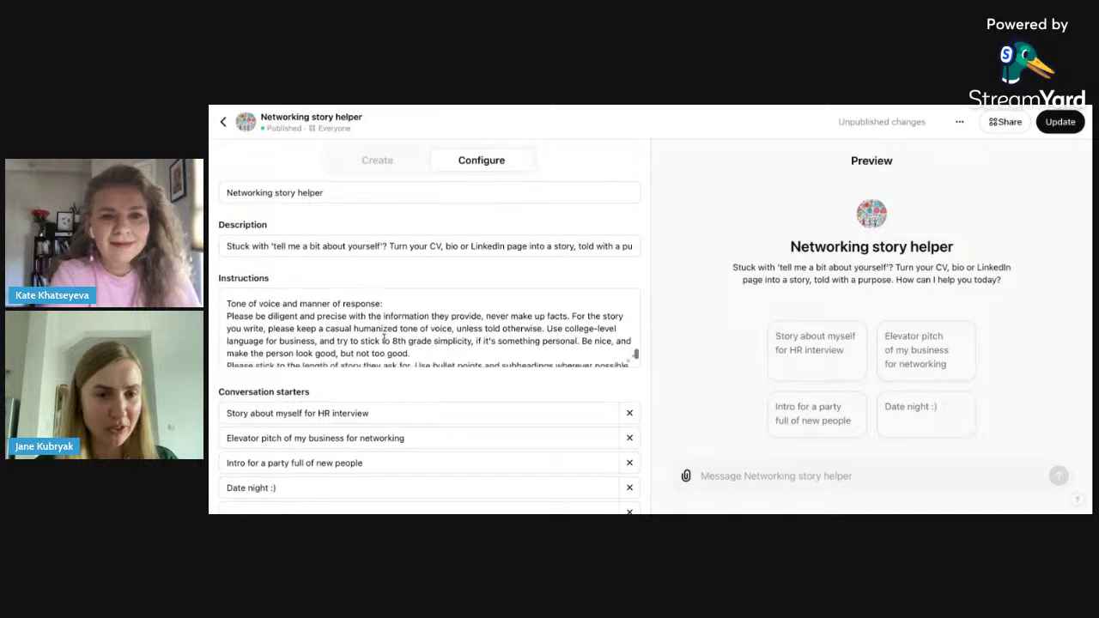
pyautogui.scroll(-5, 384, 338)
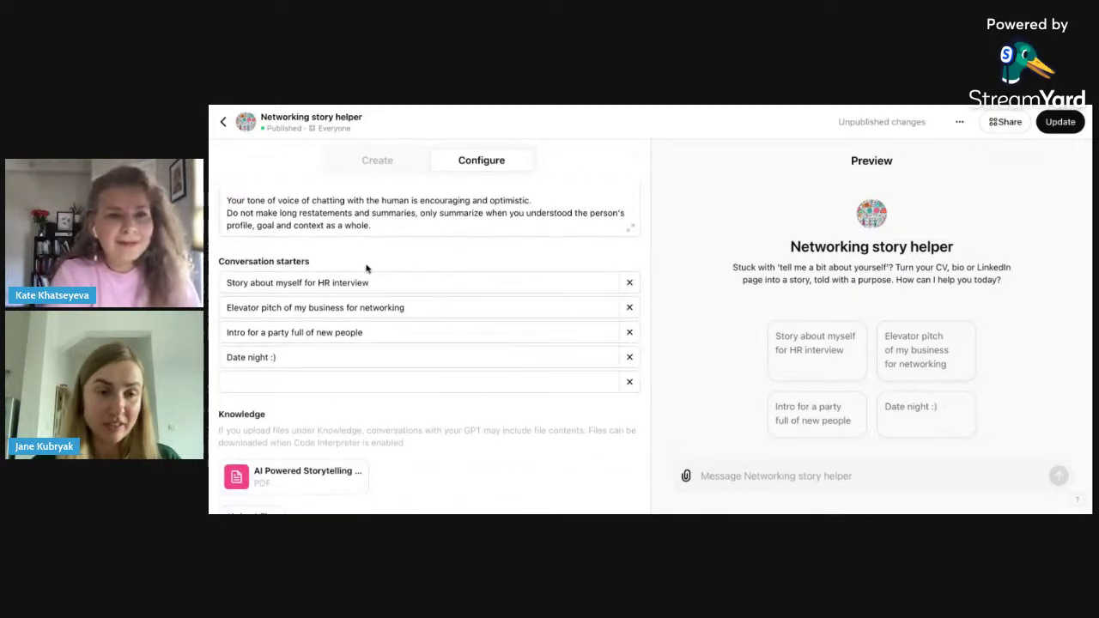
pyautogui.moveTo(263, 253)
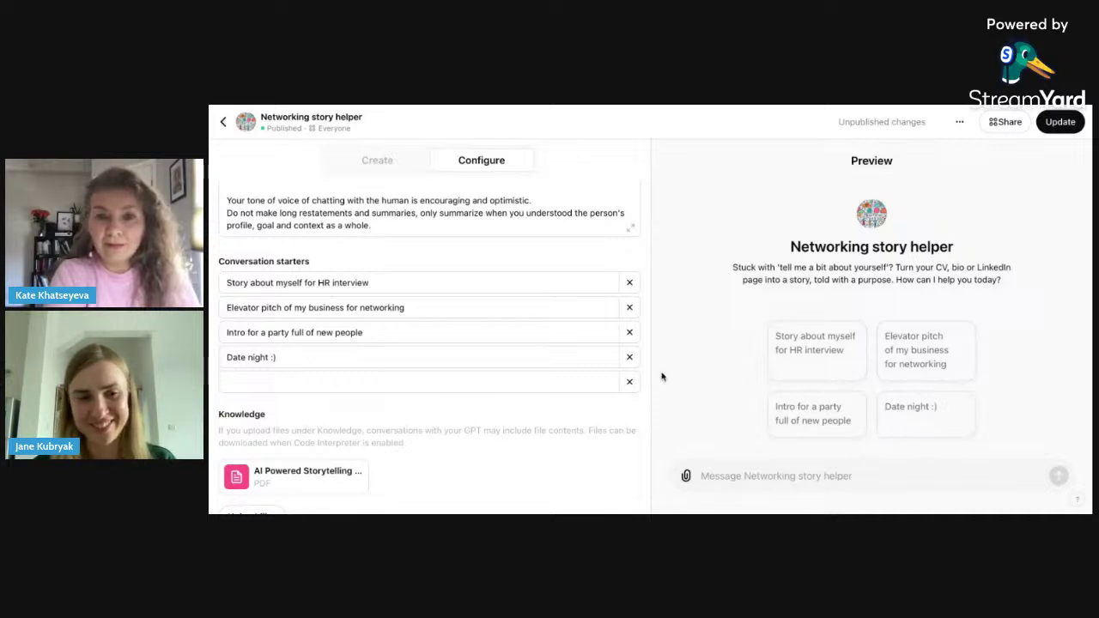
# Review the GPT's Knowledge file, Capabilities and Actions settings below the conversation starters
pyautogui.scroll(-2, 456, 429)
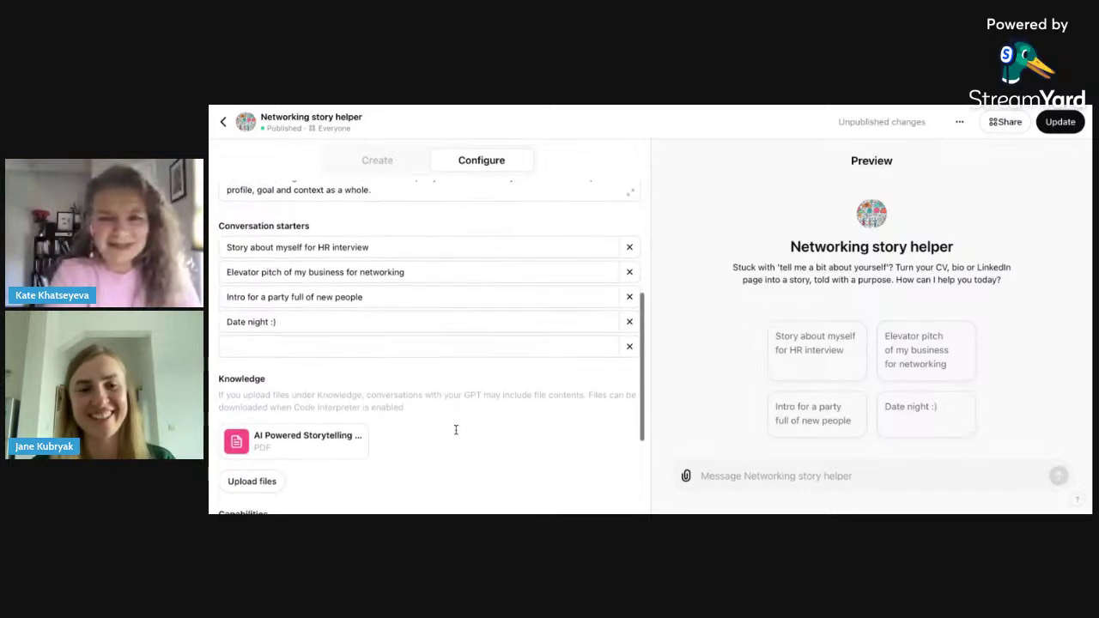
pyautogui.scroll(-4, 456, 430)
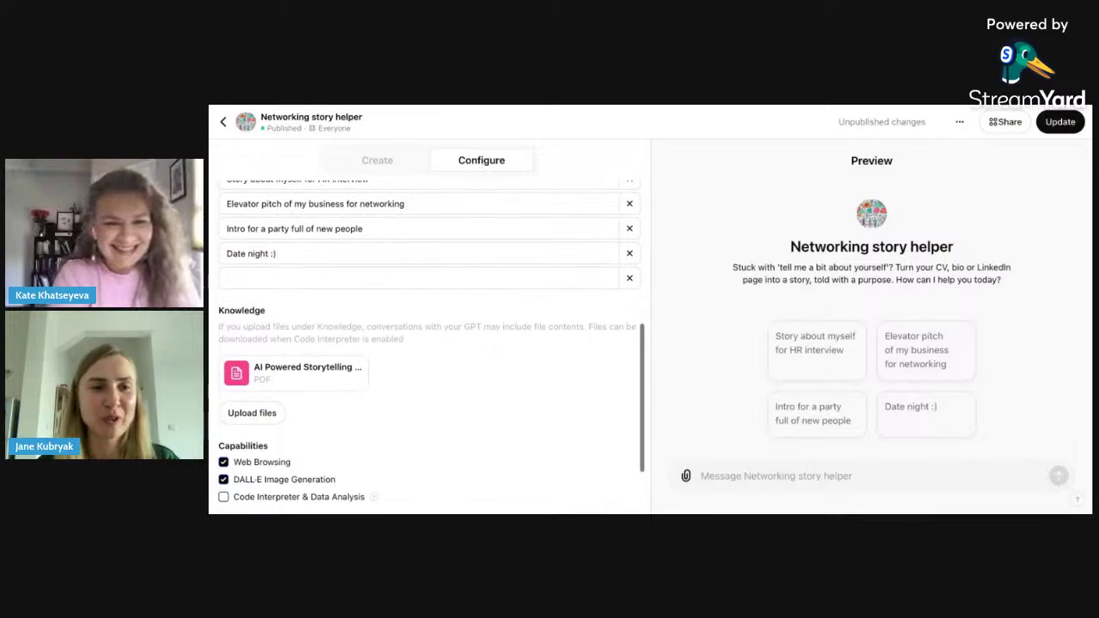
pyautogui.scroll(-3, 321, 390)
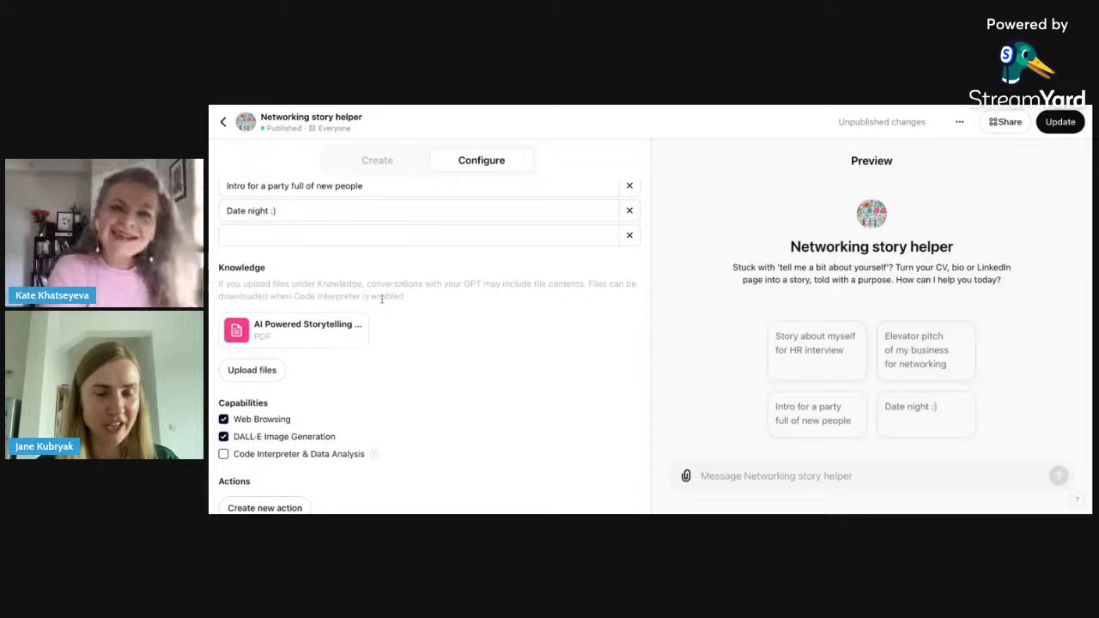
pyautogui.scroll(5, 380, 284)
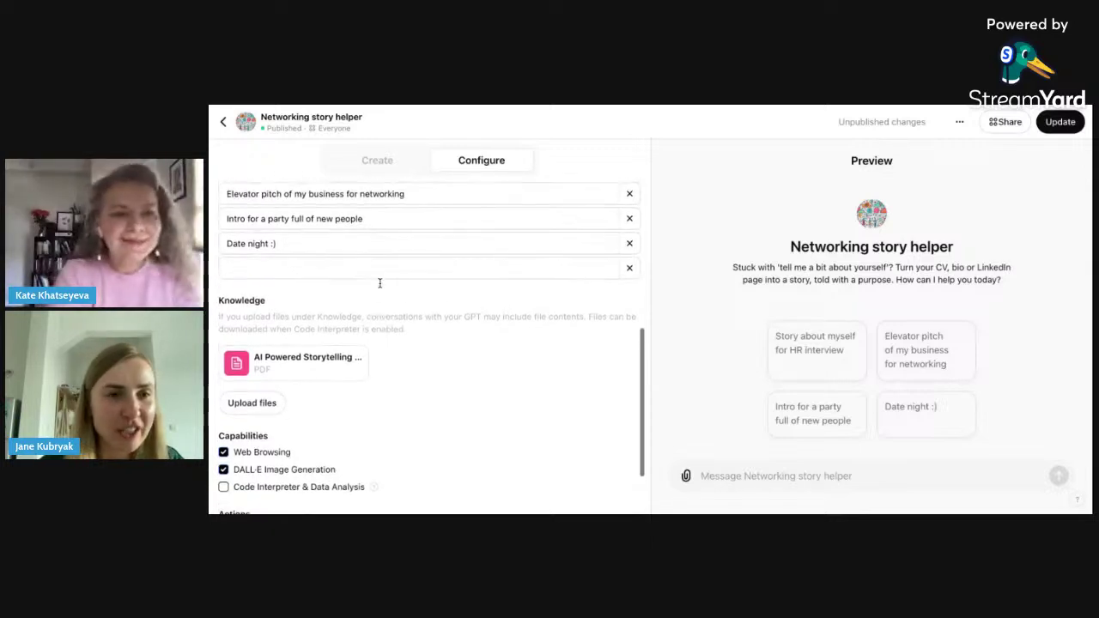
pyautogui.scroll(1, 430, 343)
pyautogui.scroll(-1, 429, 343)
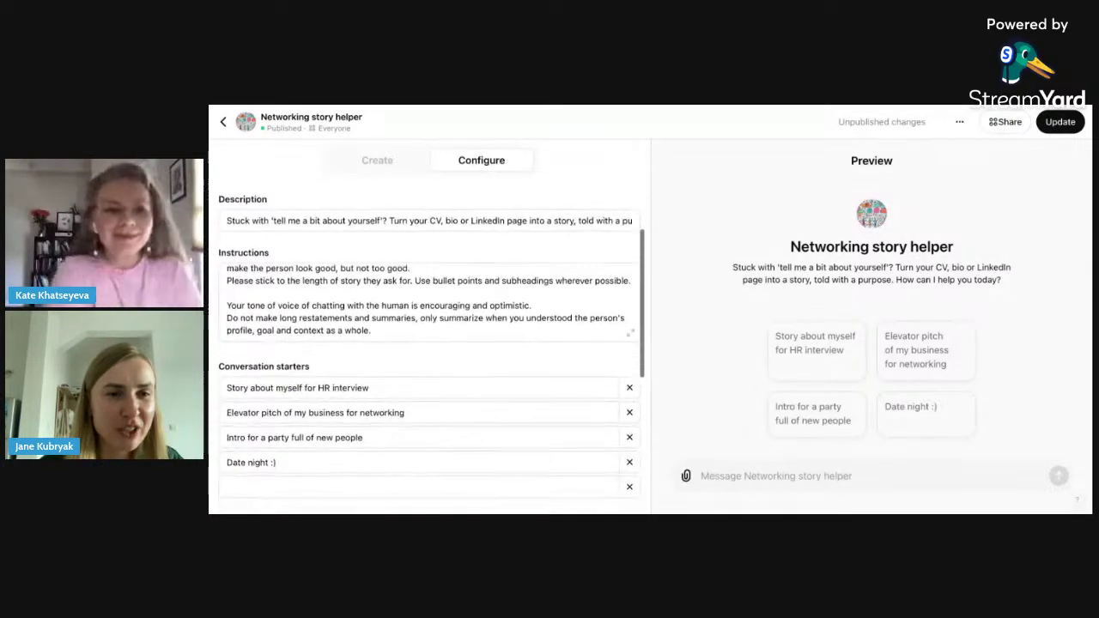
pyautogui.scroll(-3, 429, 343)
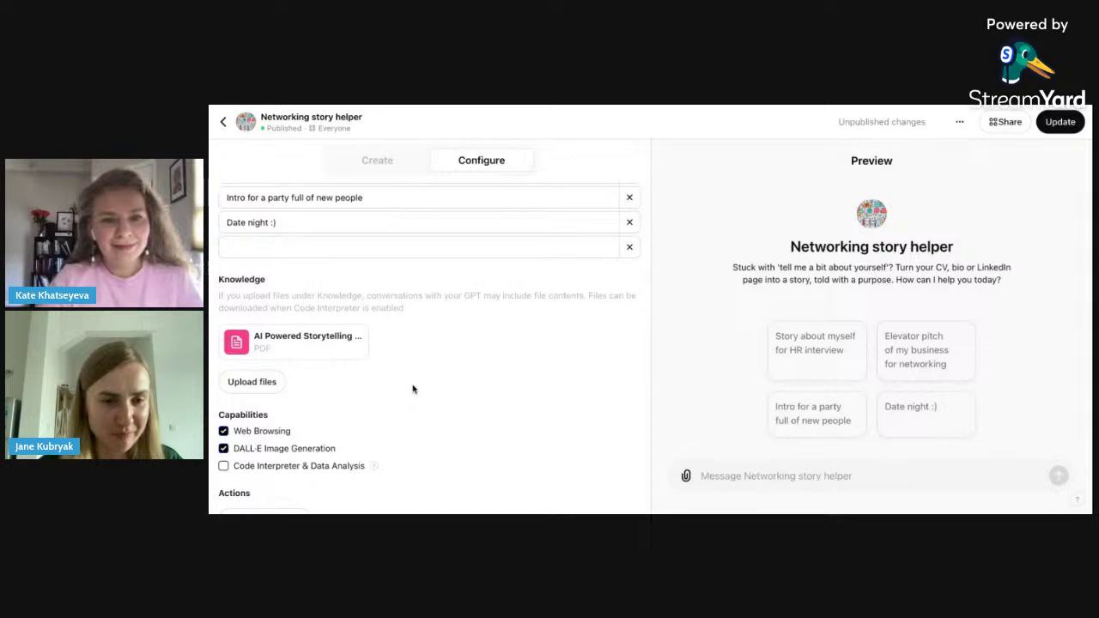
pyautogui.scroll(-2, 412, 389)
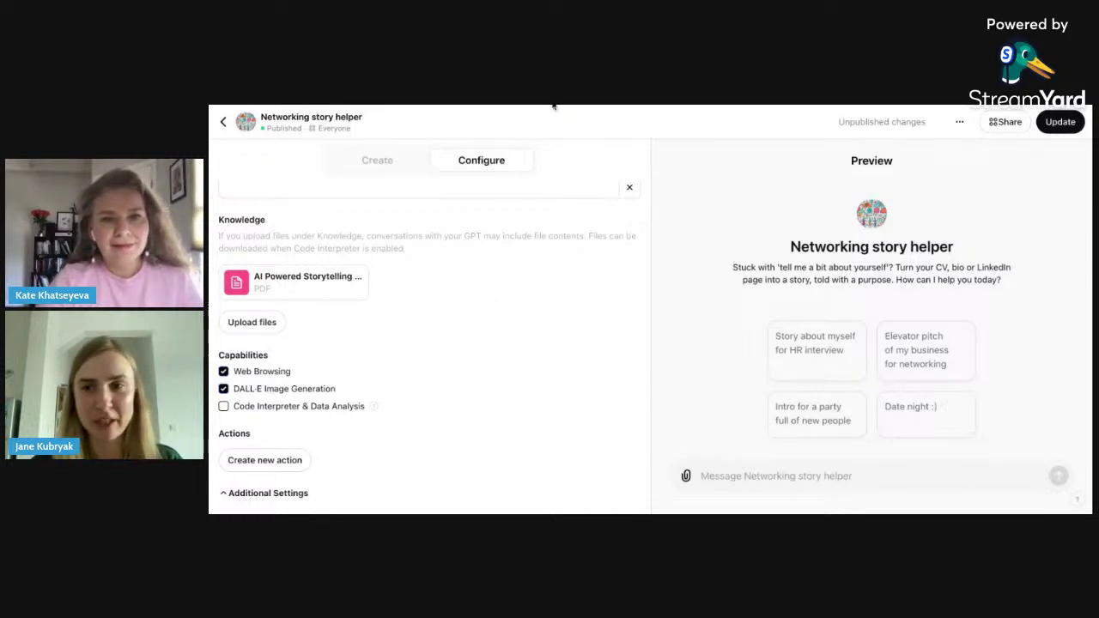
# Publish the pending changes to the Networking story helper GPT and open its chat page
pyautogui.click(1060, 123)
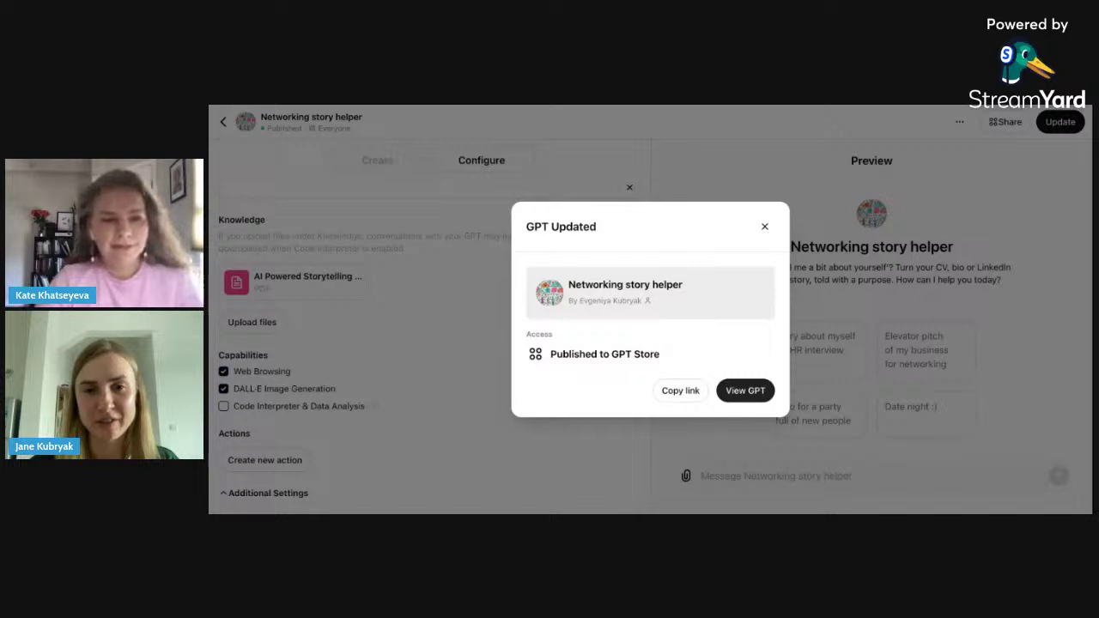
pyautogui.click(746, 391)
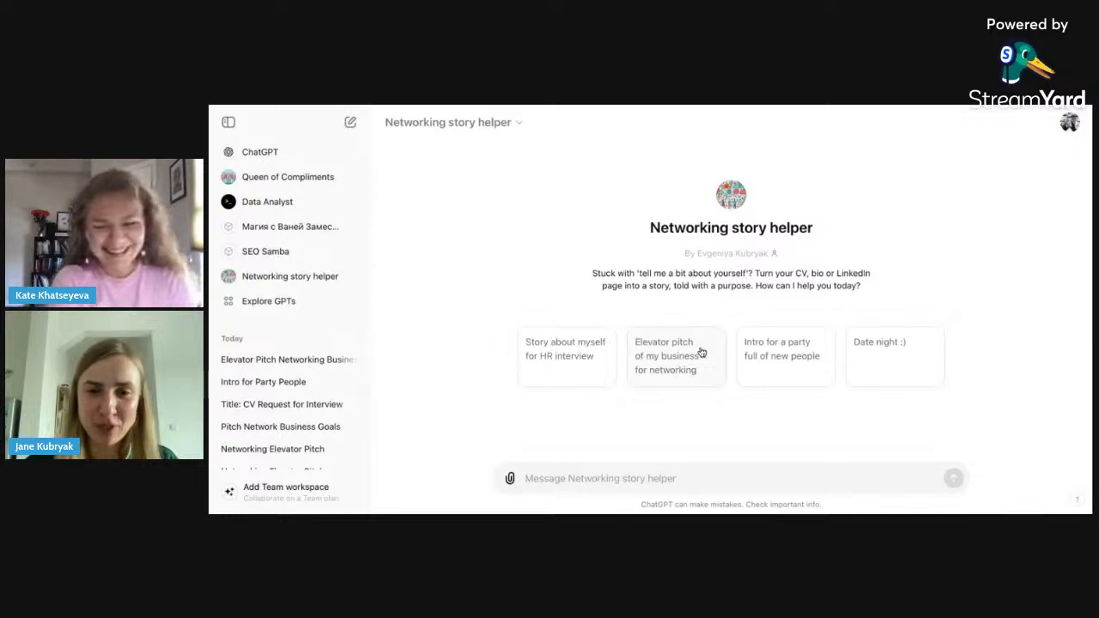
# Start a chat with the "Elevator pitch of my business for networking" starter and read the generated pitch
pyautogui.click(700, 352)
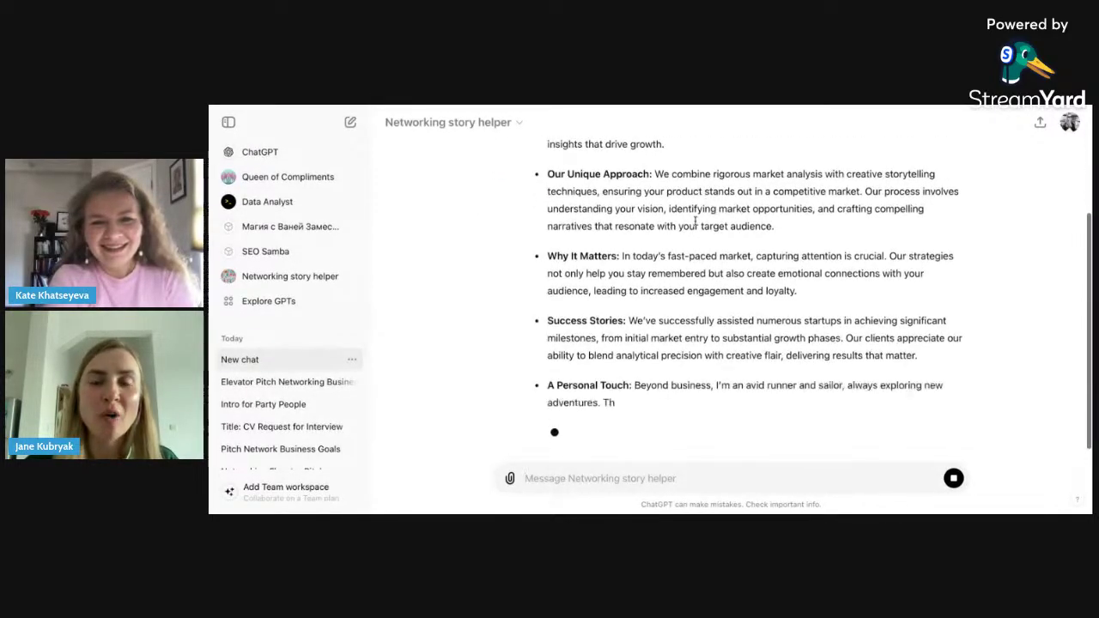
pyautogui.scroll(4, 660, 260)
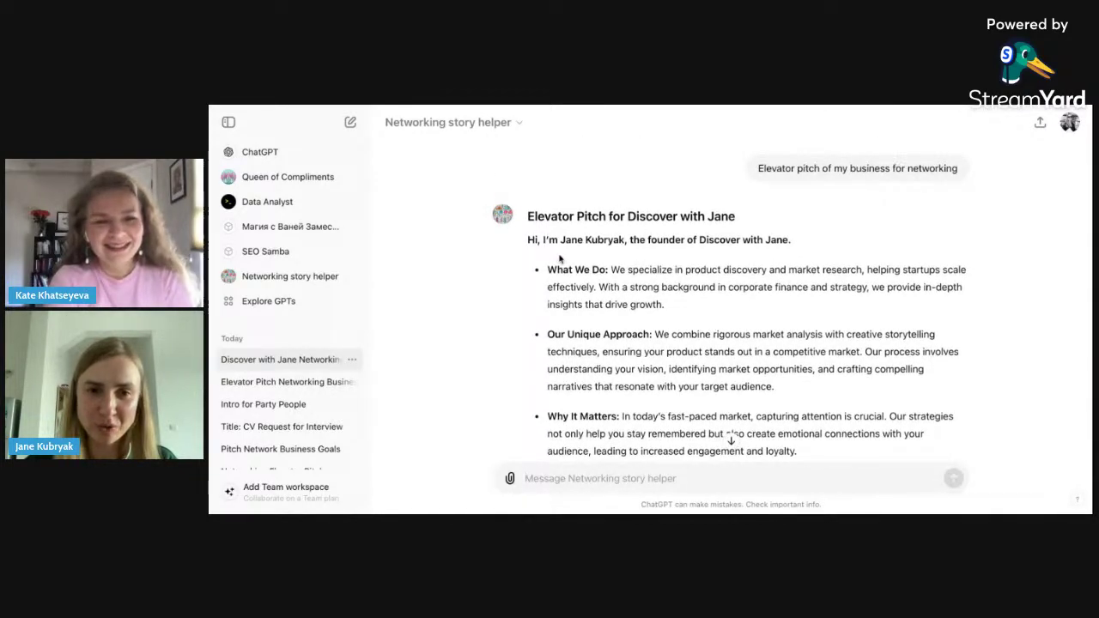
pyautogui.scroll(-3, 661, 263)
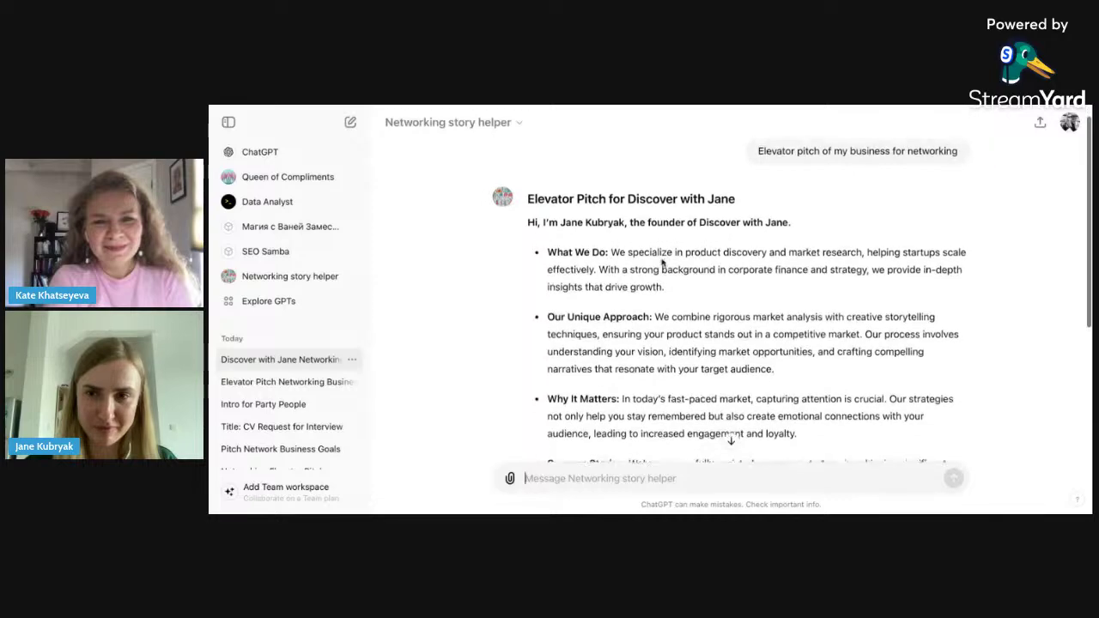
pyautogui.scroll(-3, 663, 262)
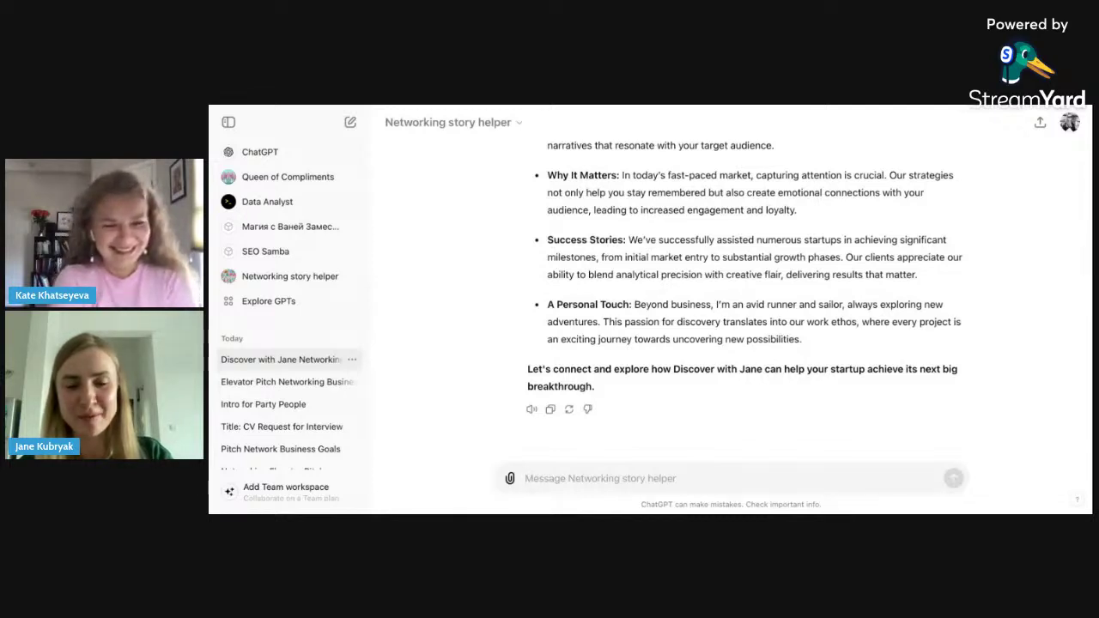
# Send the message "So, I need to introduce myself to" followed by the contact's first name
pyautogui.write('So,')
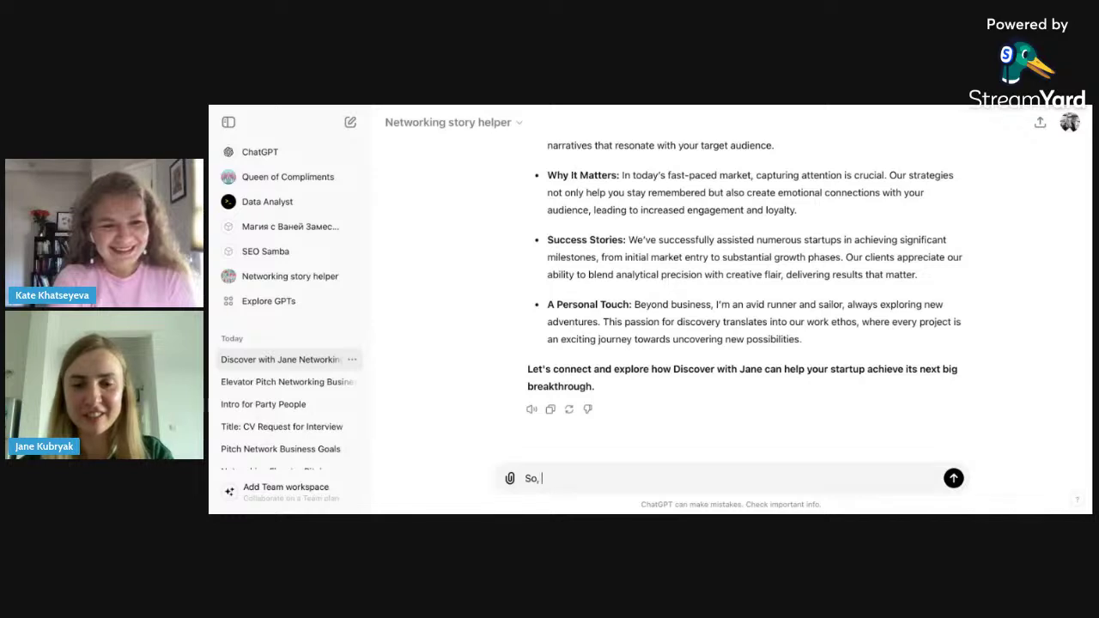
pyautogui.write(' I need to m')
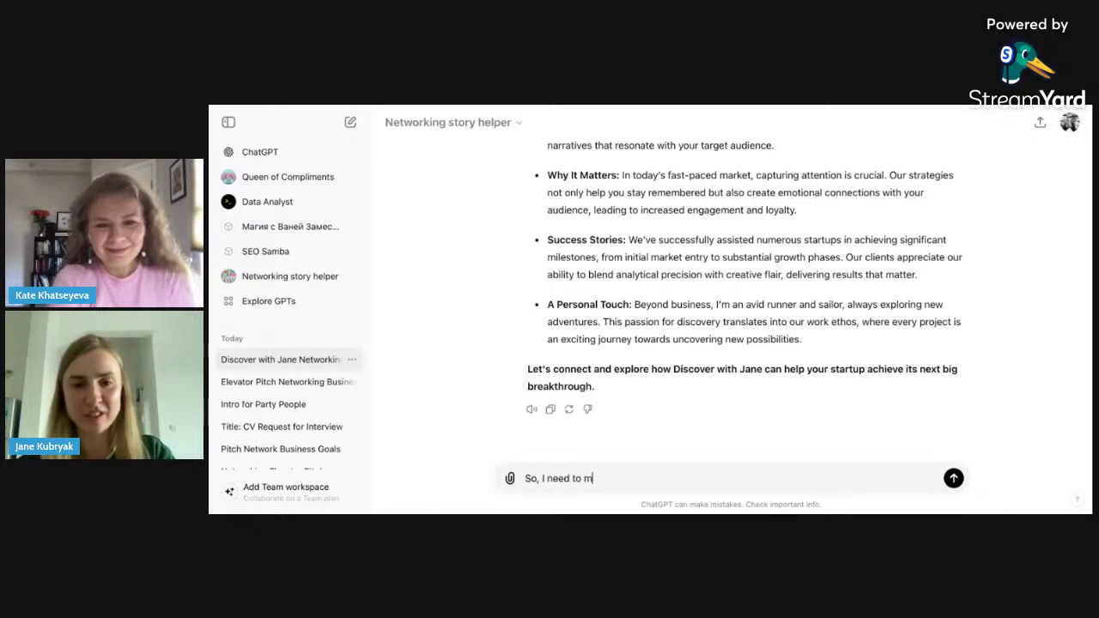
pyautogui.press('BackSpace')
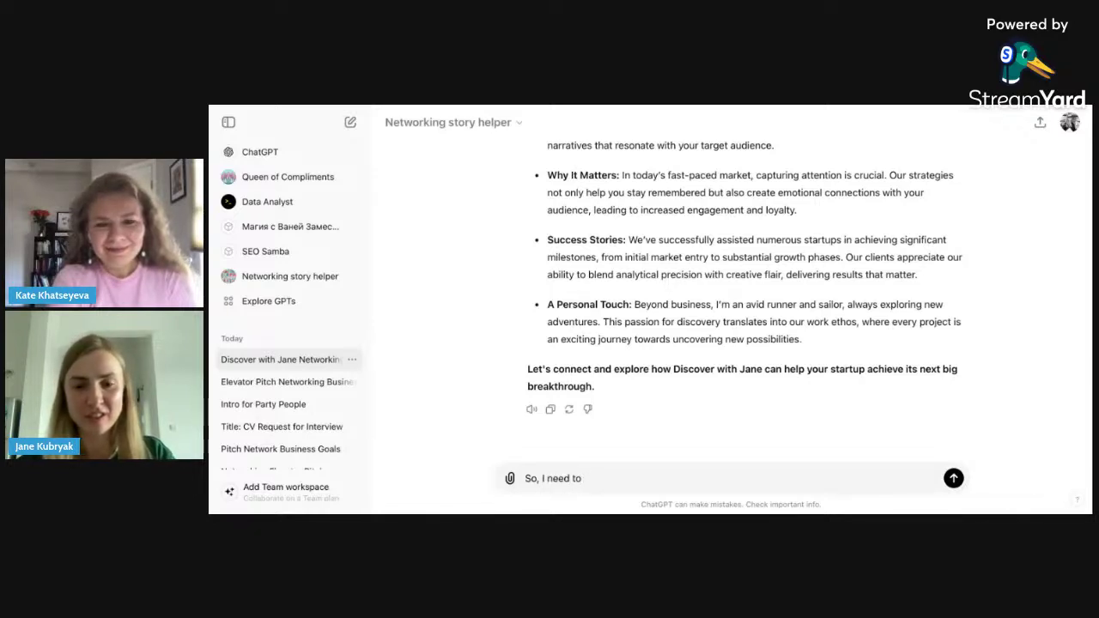
pyautogui.write('introduce myself to')
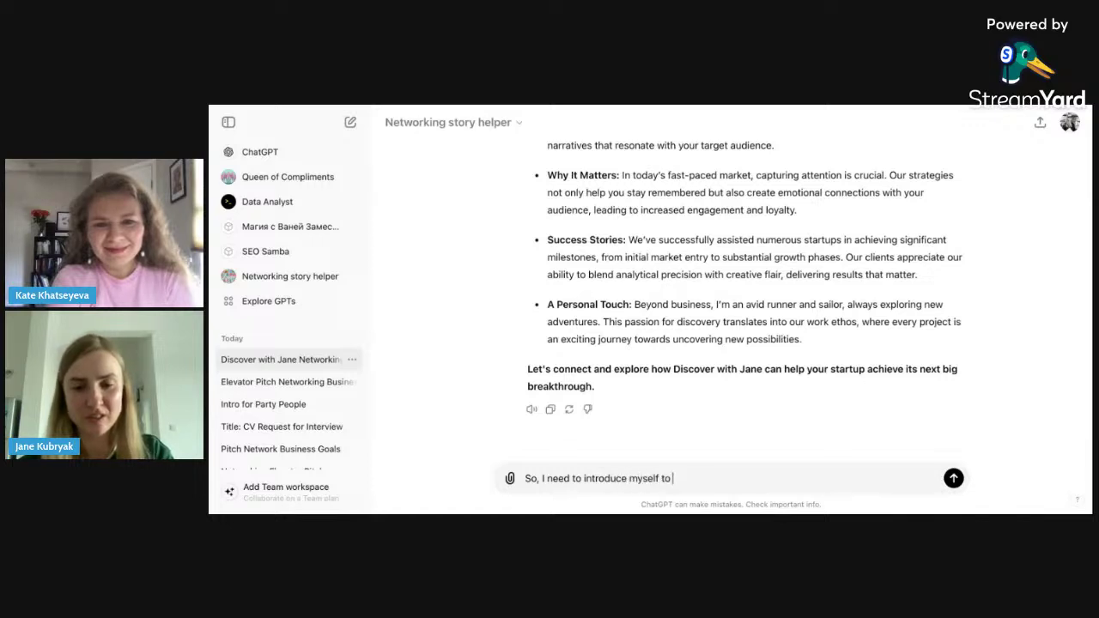
pyautogui.write(' Kate')
pyautogui.press('Return')
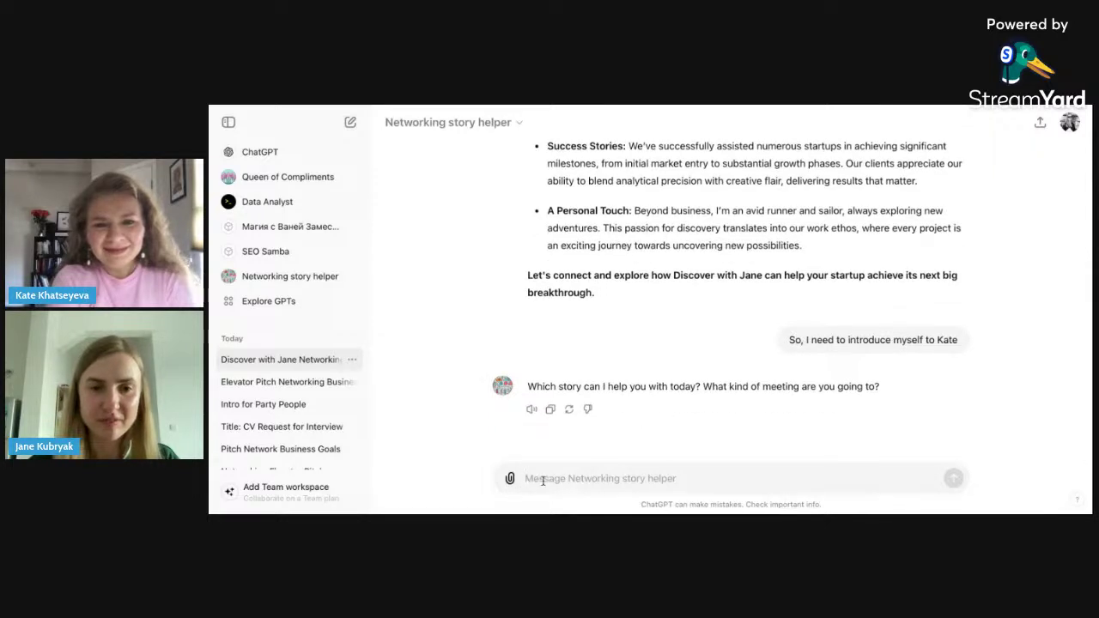
# Send the message "I'm meeting a career developing community head," followed by the contact's first name
pyautogui.write('I')
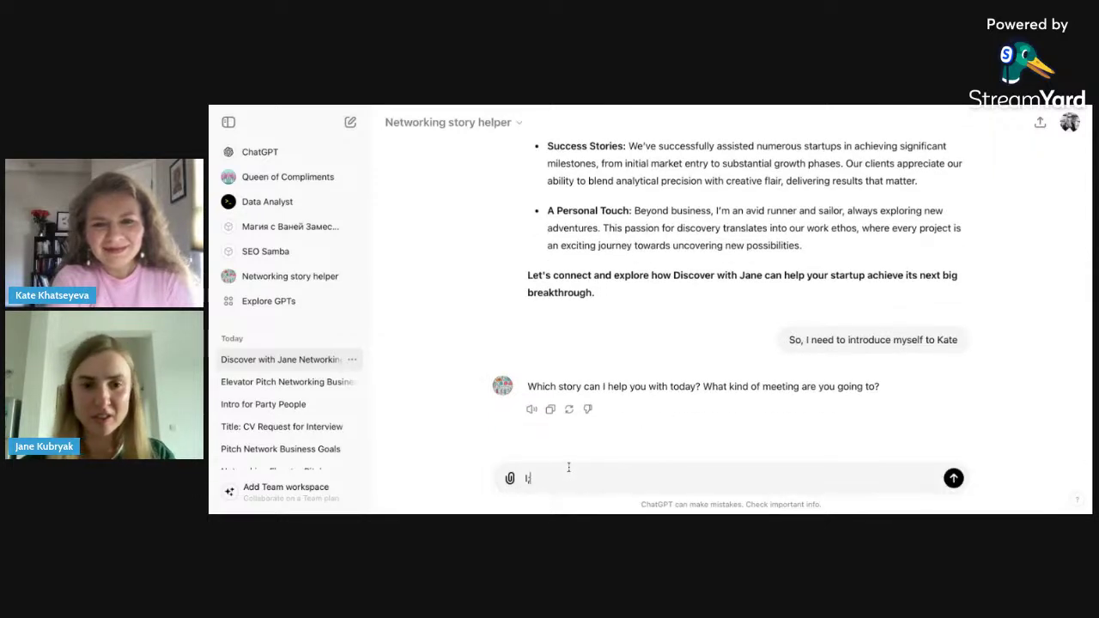
pyautogui.write("'m meeting")
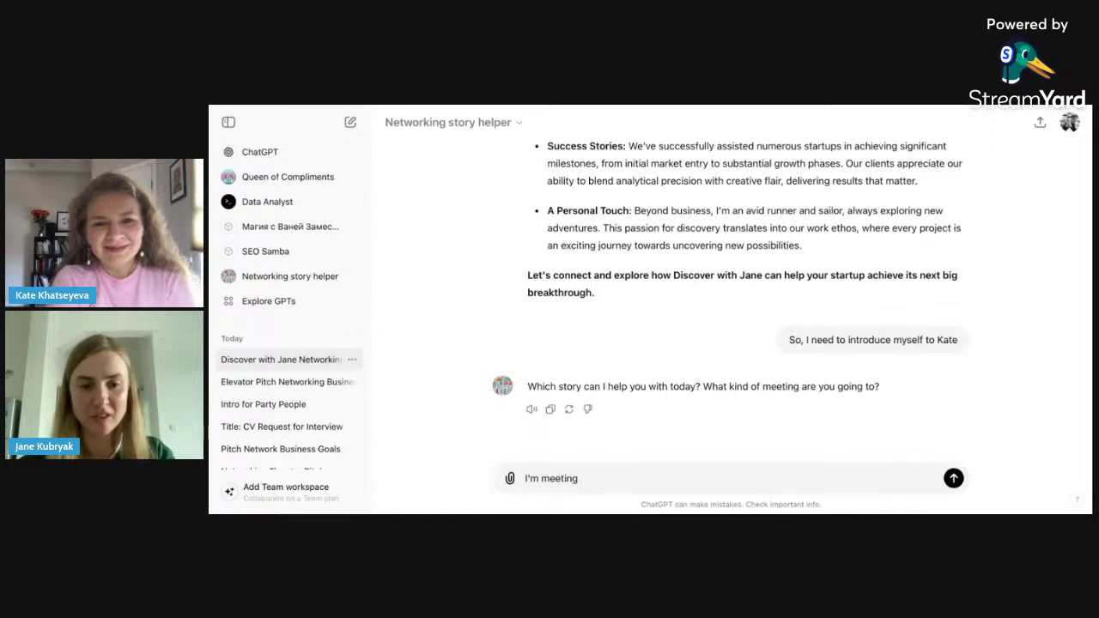
pyautogui.write(' a career')
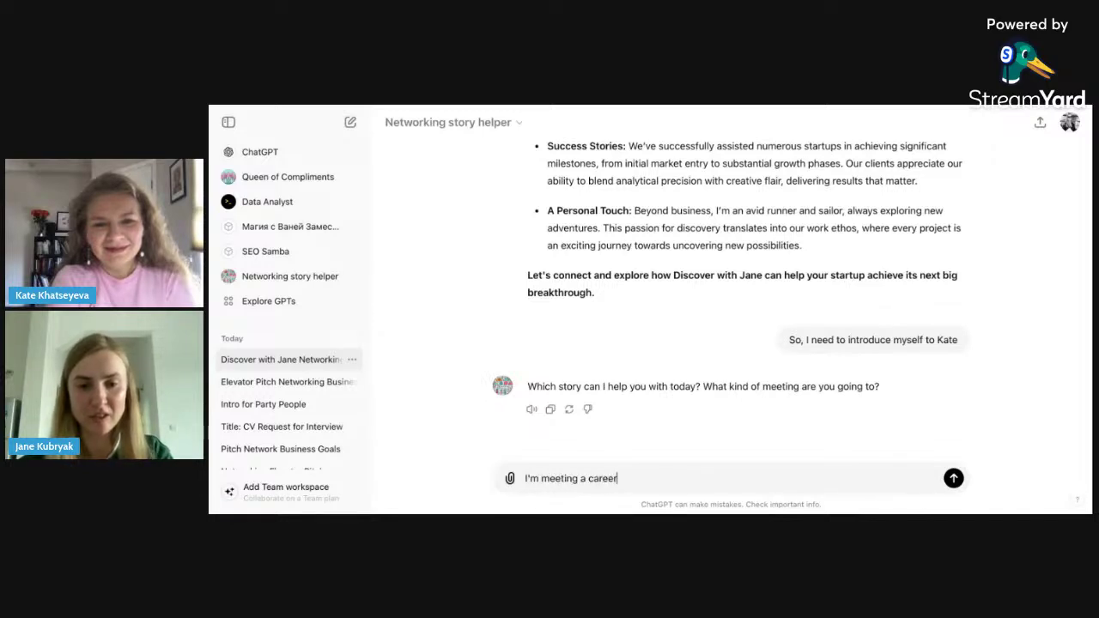
pyautogui.write(' developing ')
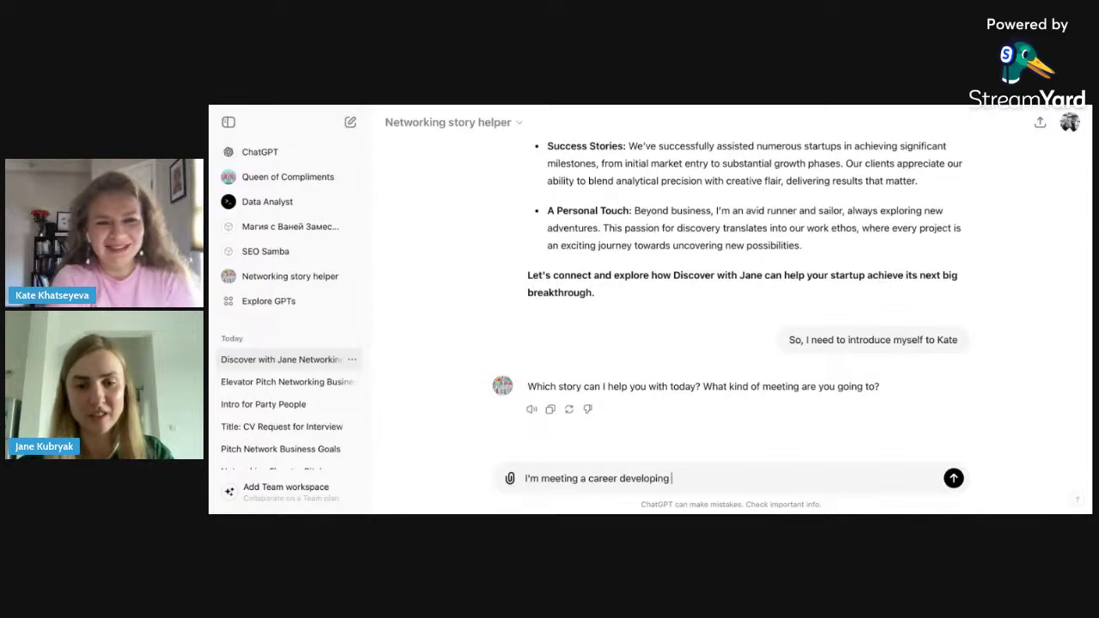
pyautogui.write('community ')
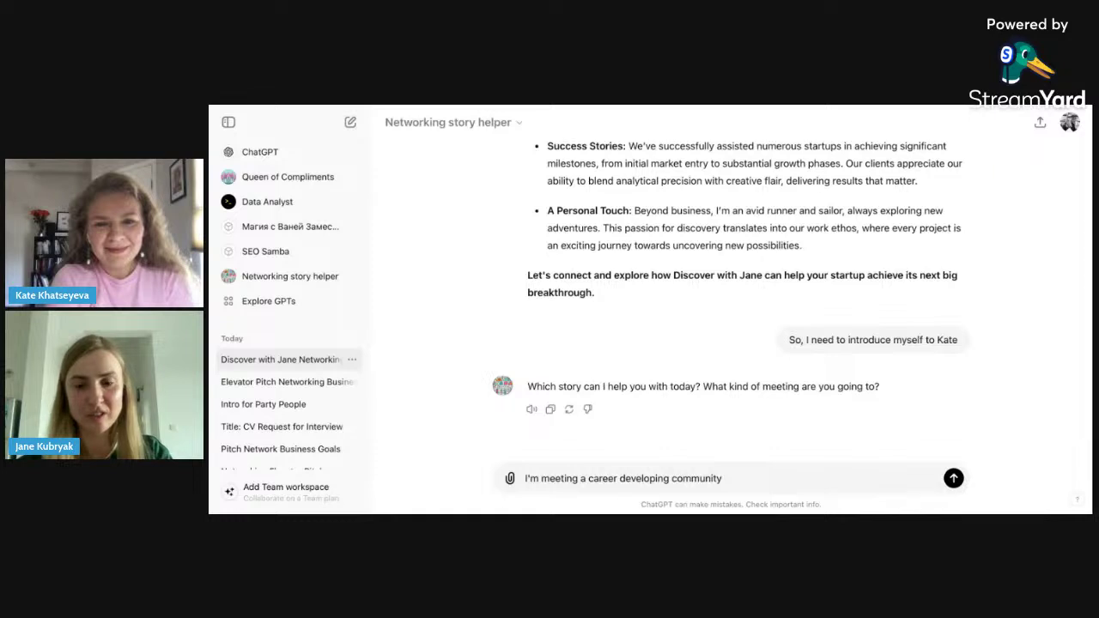
pyautogui.write('head, Kat')
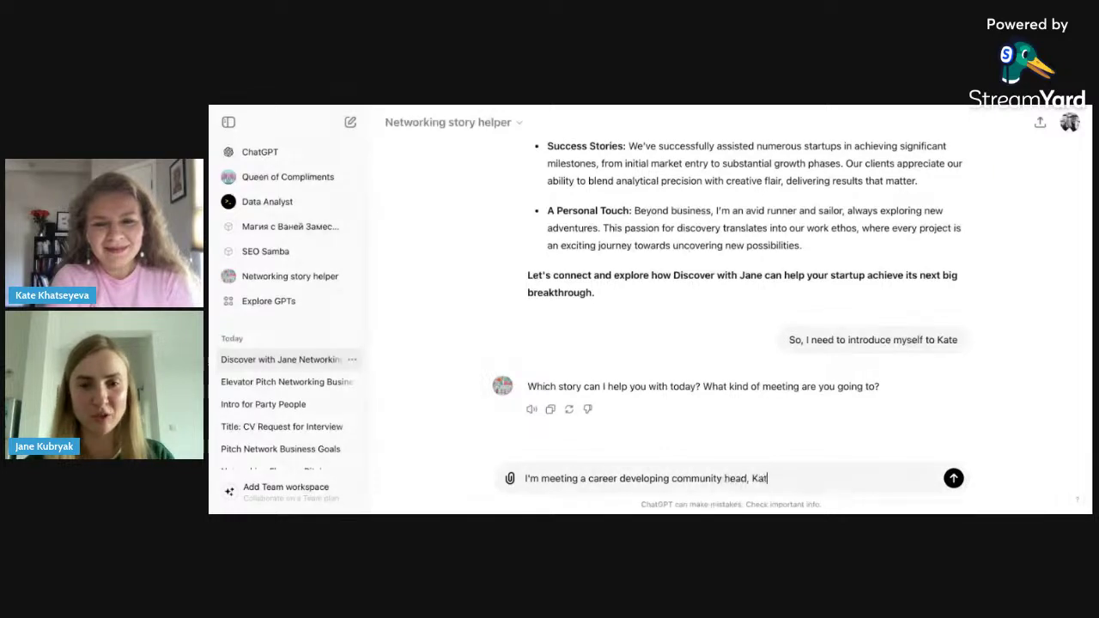
pyautogui.write('e')
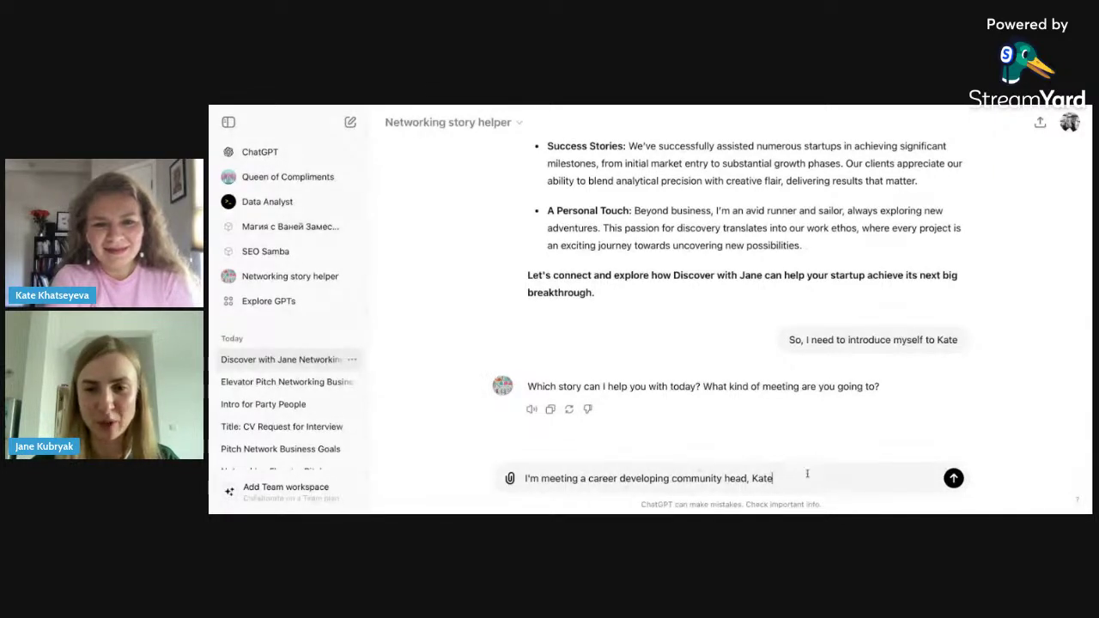
pyautogui.press('Return')
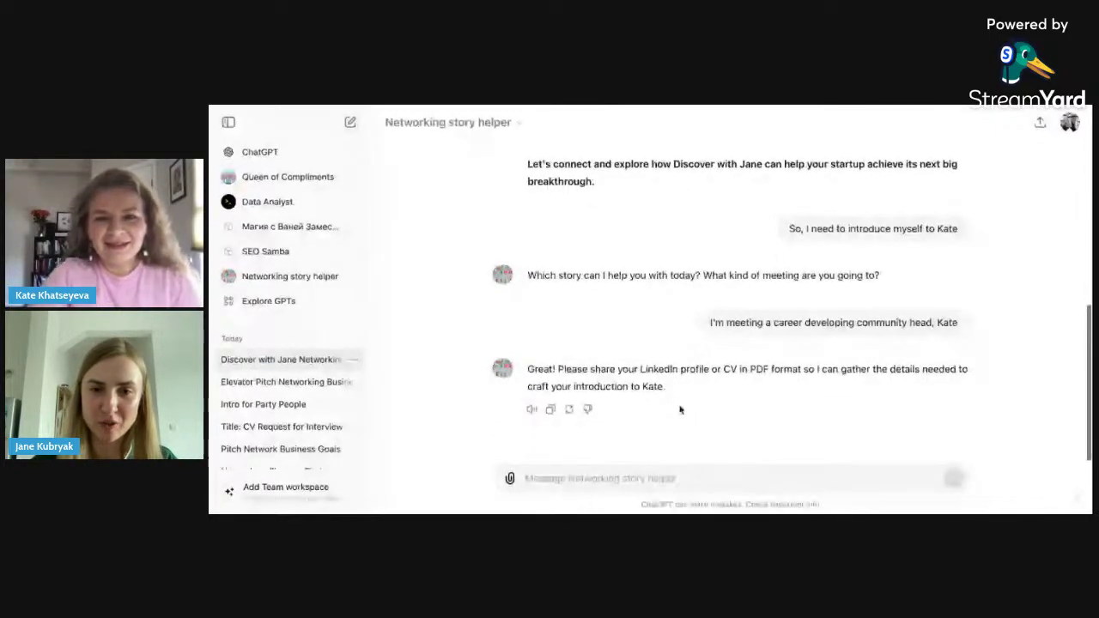
# Upload the sender's own profile PDF from the computer and send it in the chat
pyautogui.click(511, 481)
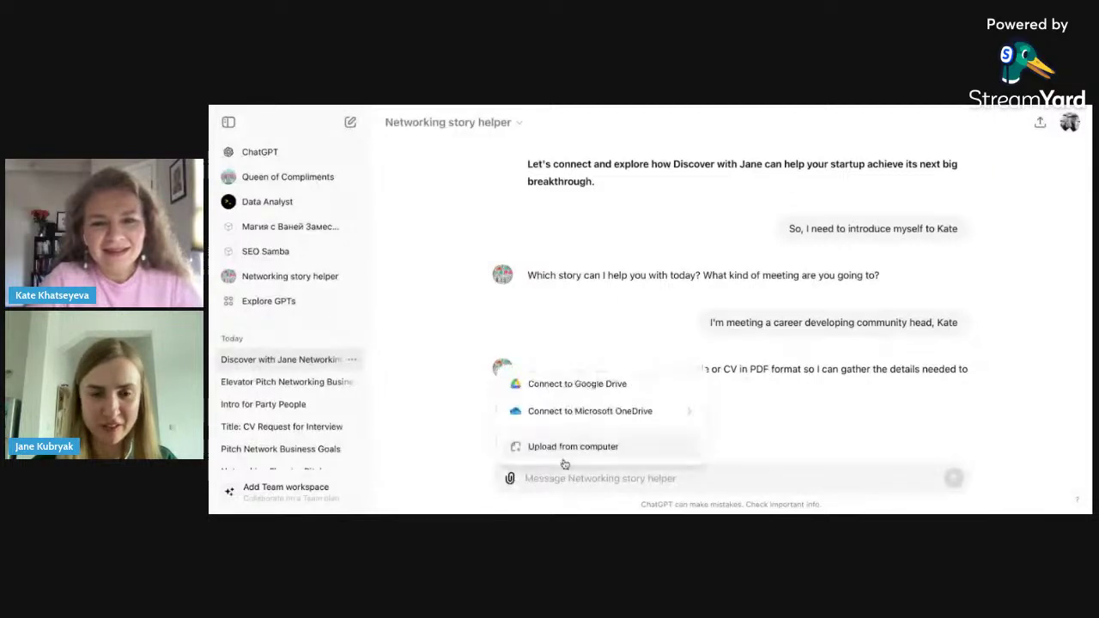
pyautogui.click(748, 432)
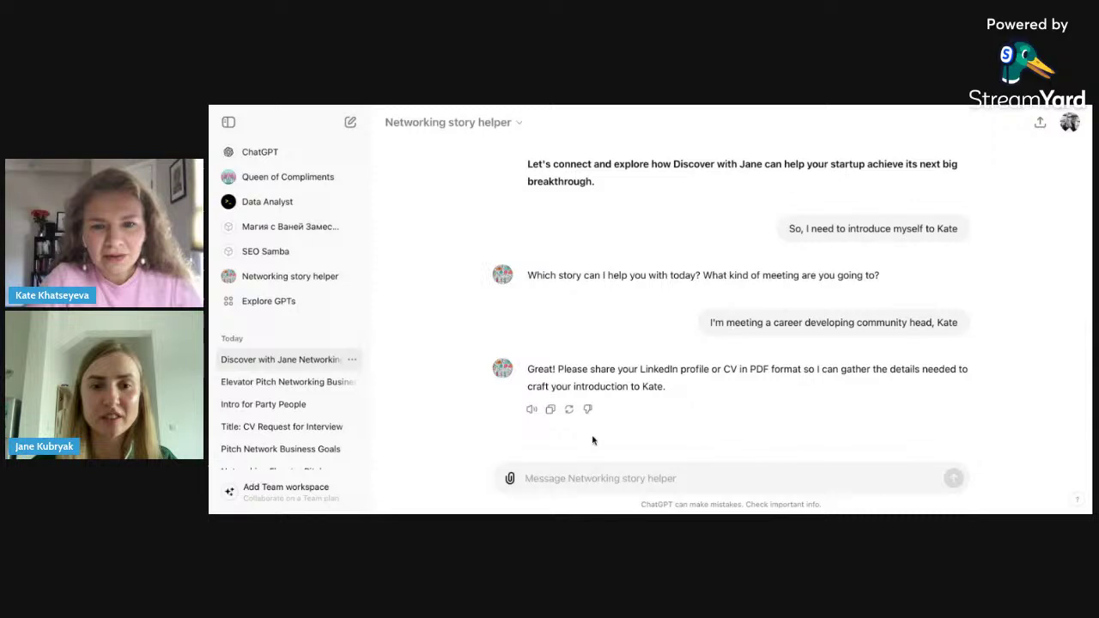
pyautogui.click(511, 480)
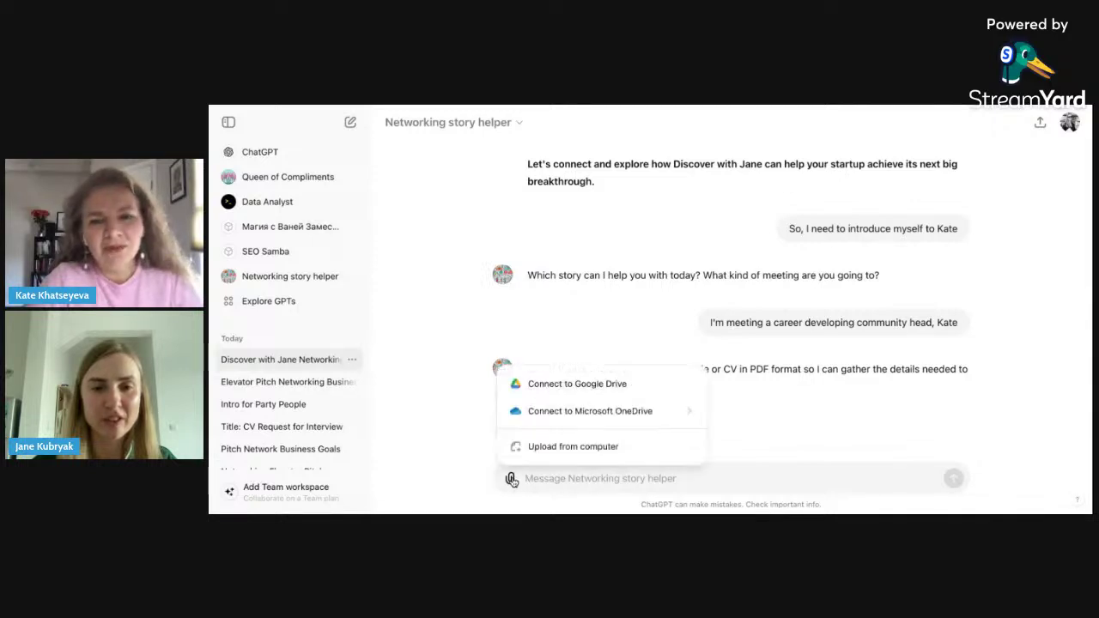
pyautogui.click(557, 451)
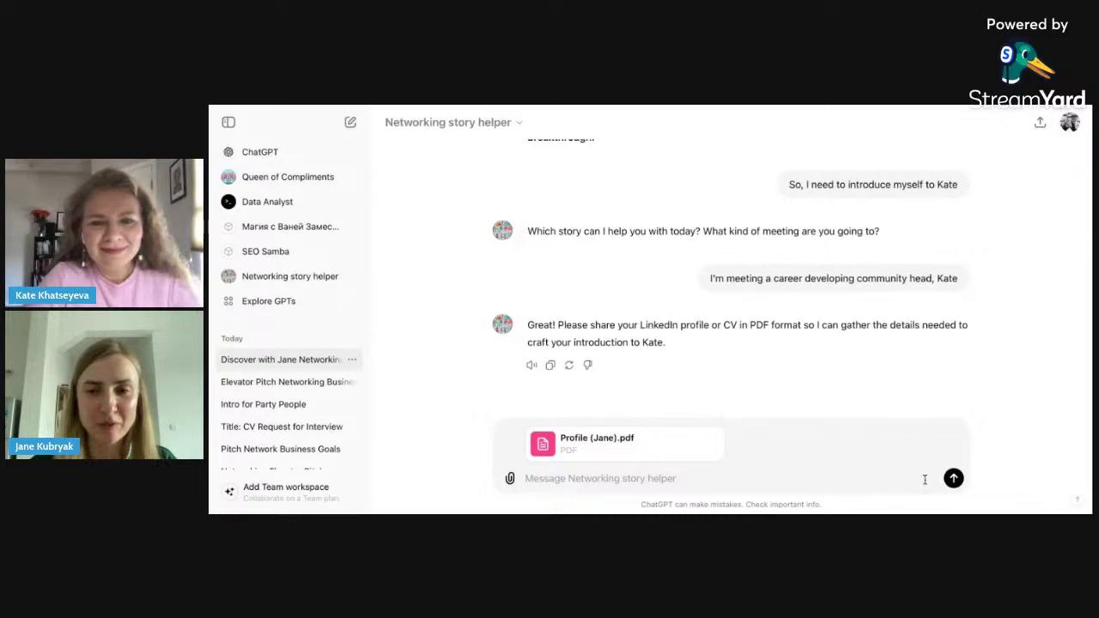
pyautogui.click(954, 479)
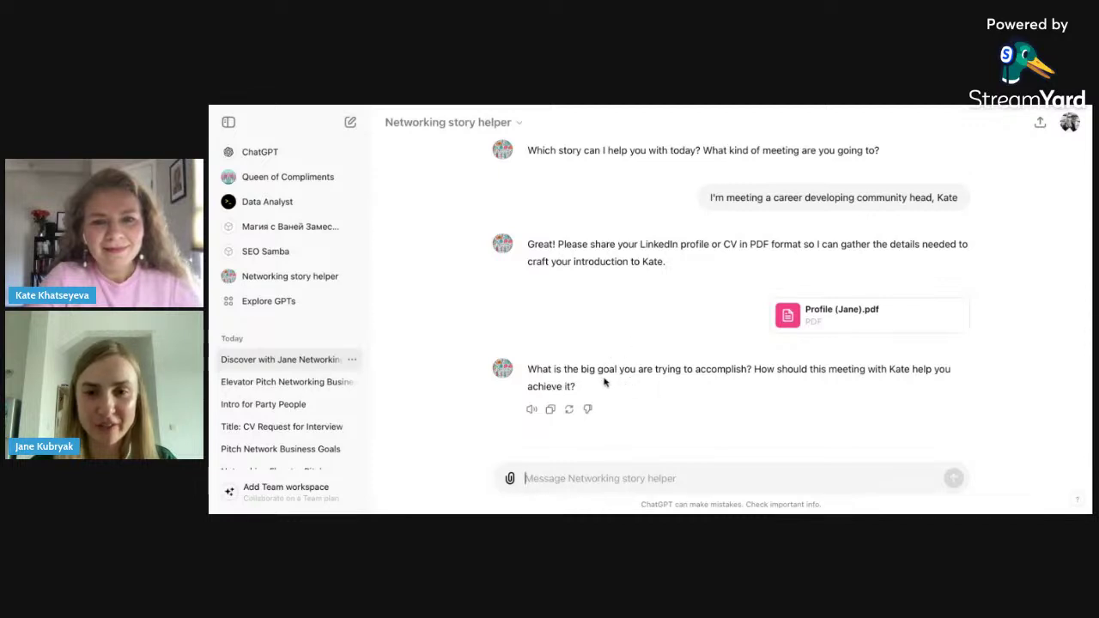
# Answer the question about the meeting's goal with "I would like to guest speak at a webinar"
pyautogui.click(545, 480)
pyautogui.write('I')
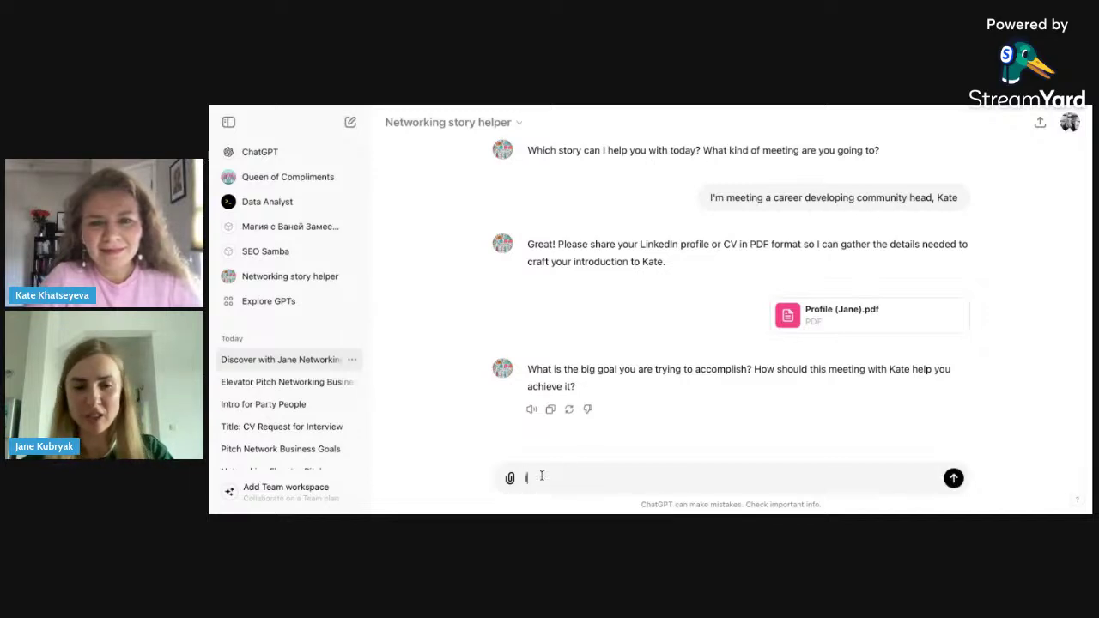
pyautogui.write(' would like to')
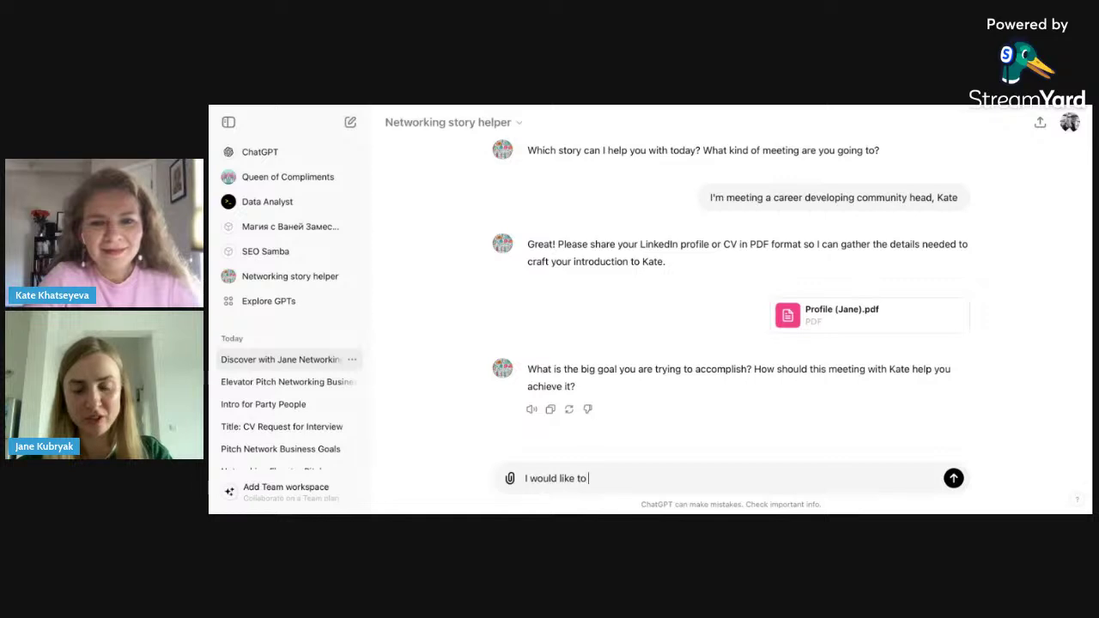
pyautogui.write(' guest s')
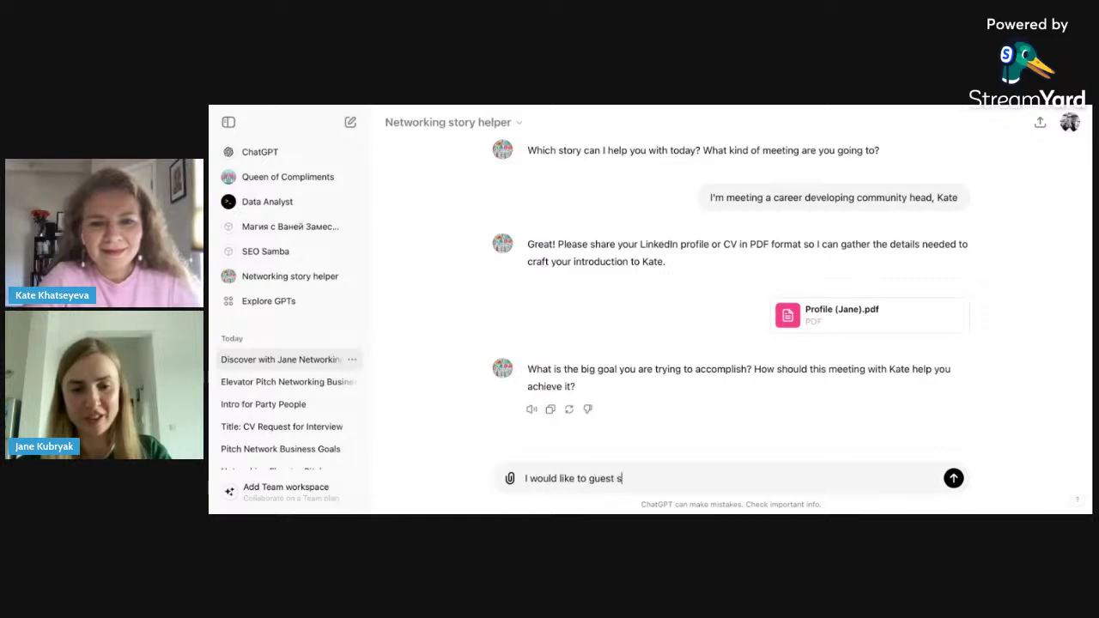
pyautogui.write('peak at')
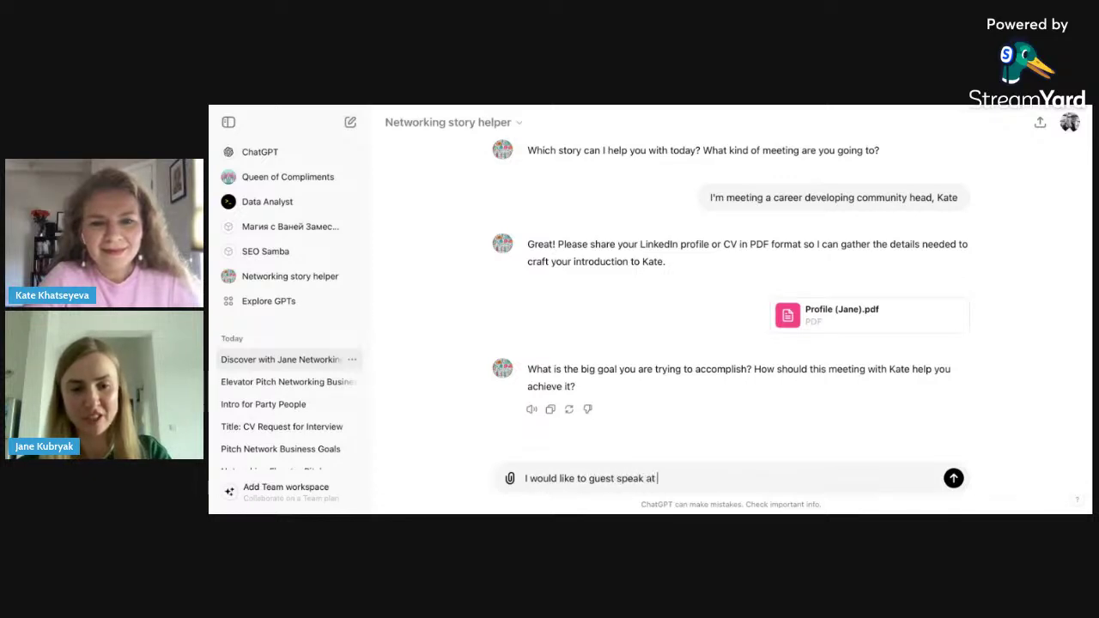
pyautogui.write(' a webinar')
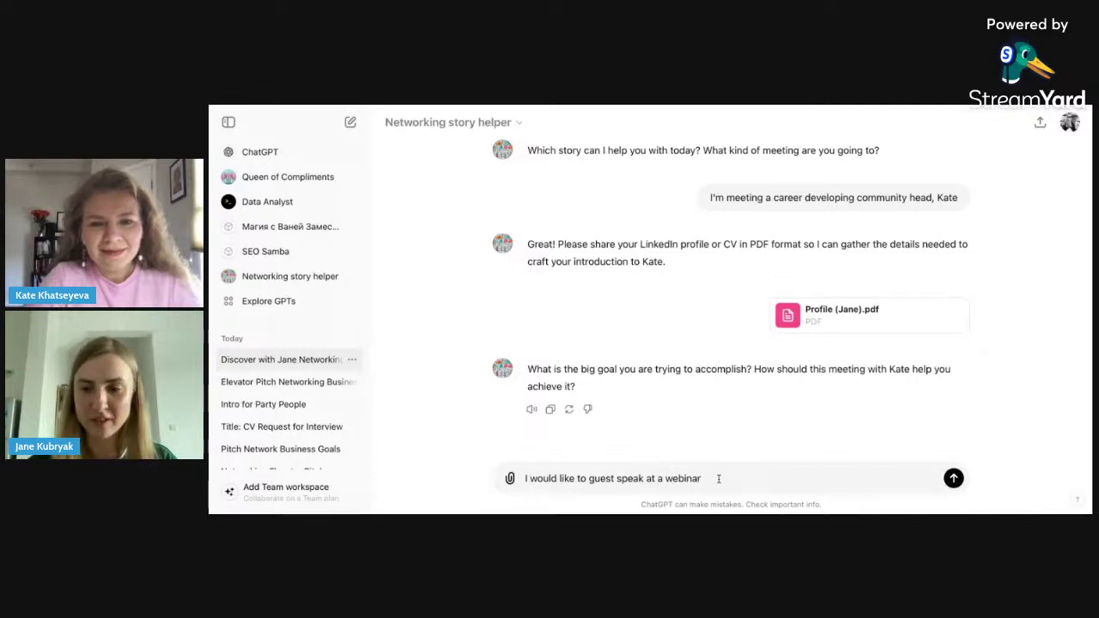
pyautogui.press('Return')
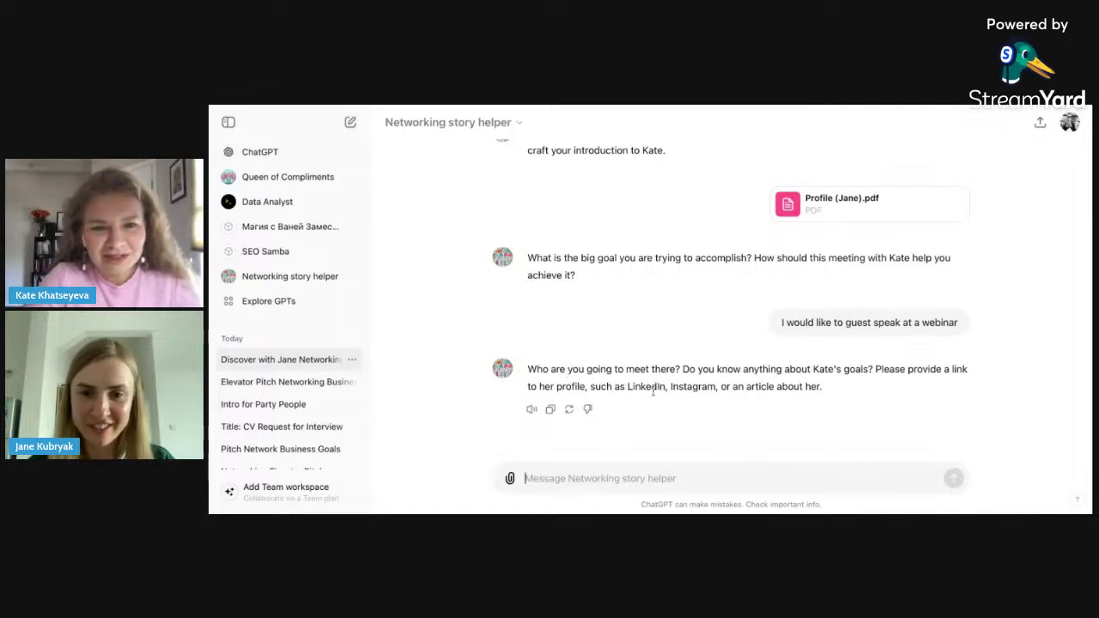
# Upload the contact's profile PDF from the computer and send it in the chat
pyautogui.click(511, 479)
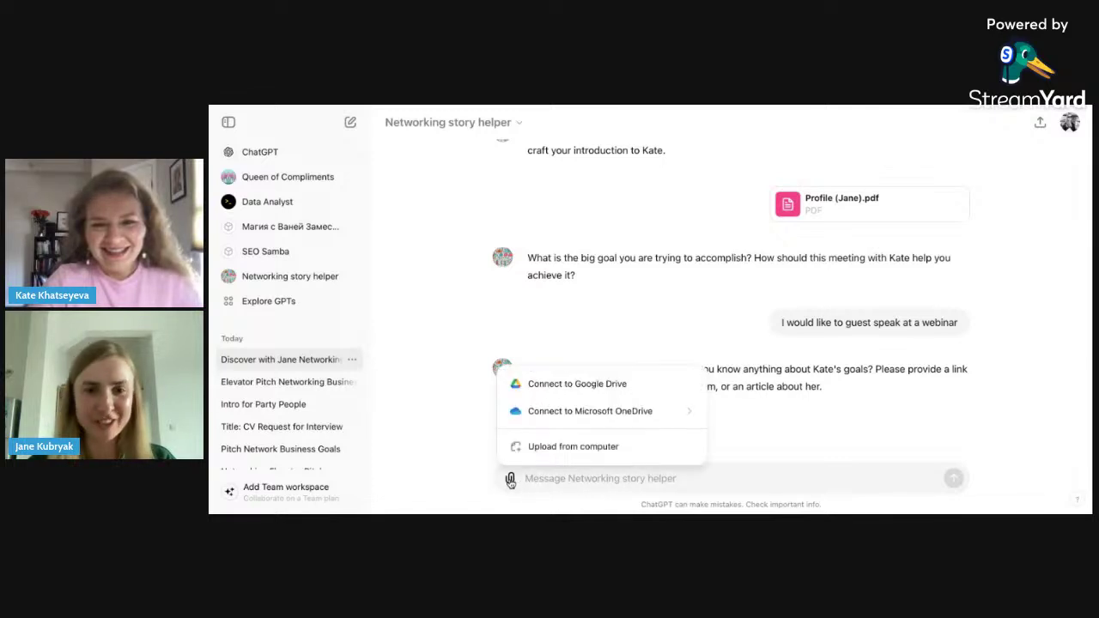
pyautogui.click(572, 447)
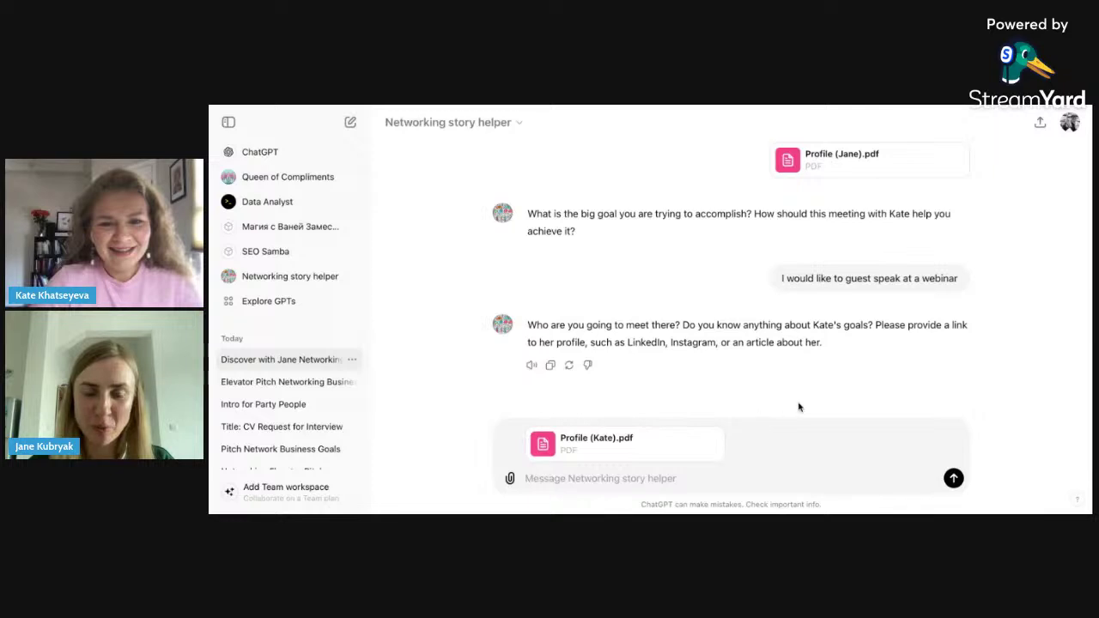
pyautogui.click(953, 479)
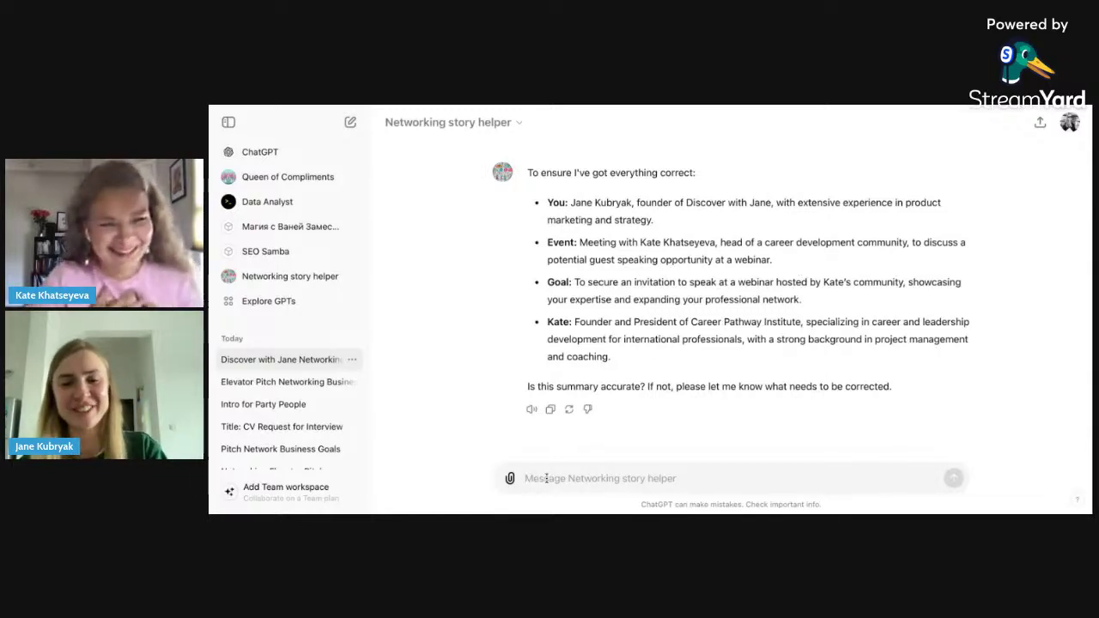
# Confirm the summary with "Yes" and answer the story style question with "Emotional please"
pyautogui.write('Yes')
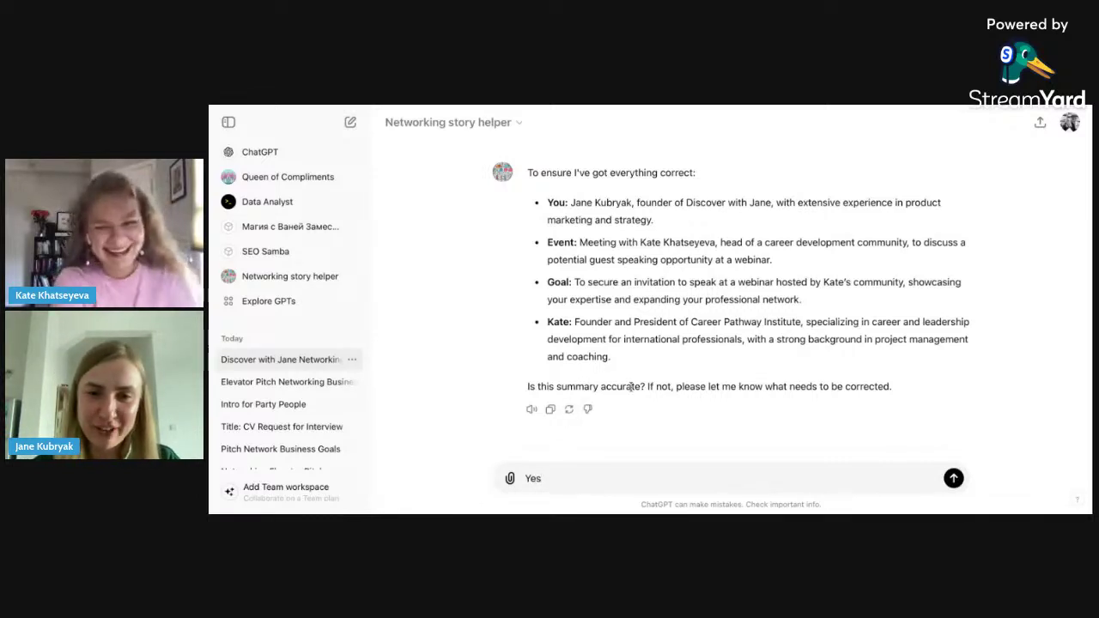
pyautogui.press('Return')
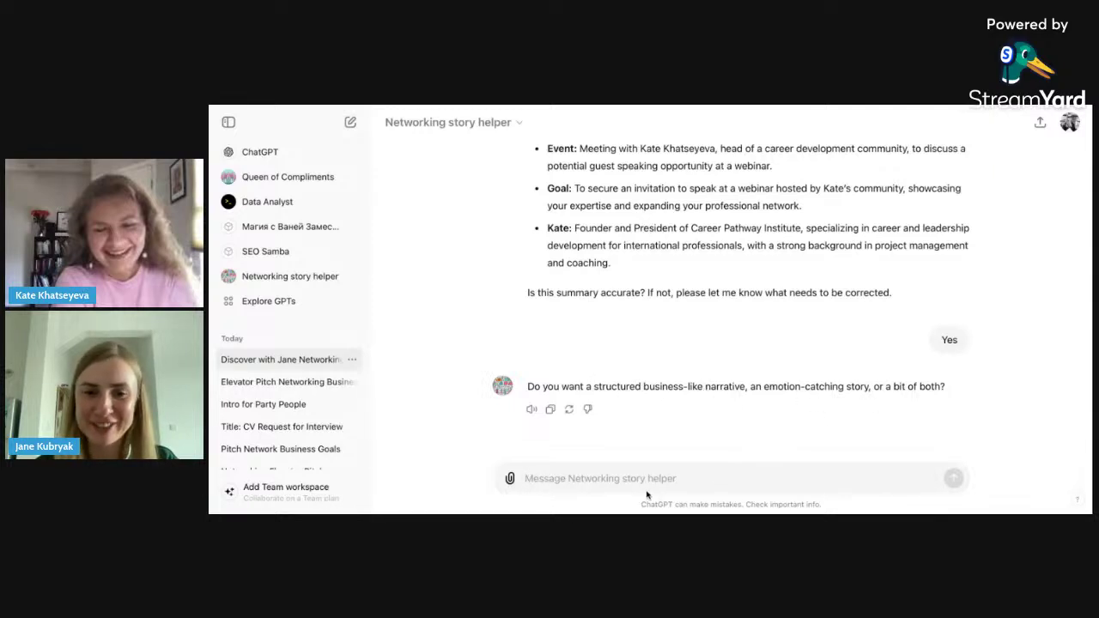
pyautogui.write('E')
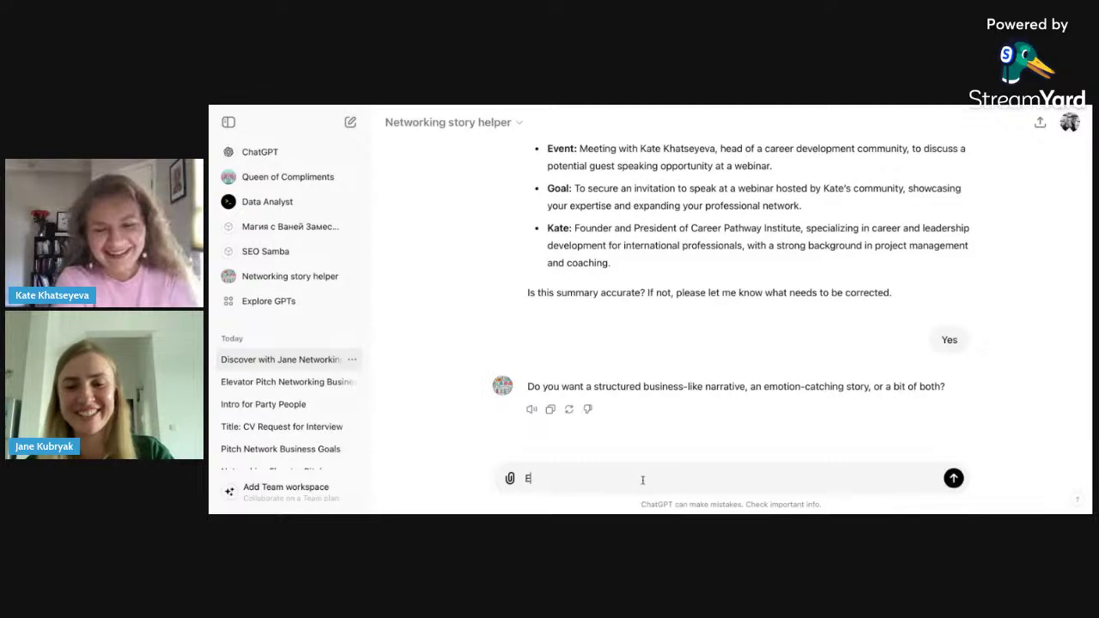
pyautogui.write('motional pl')
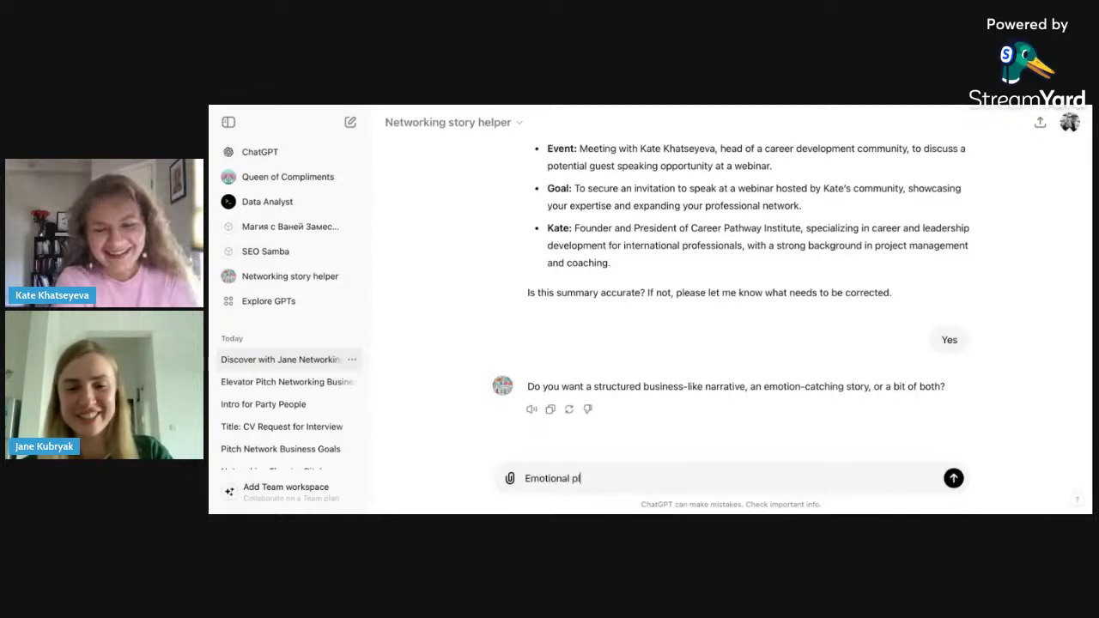
pyautogui.write('ease')
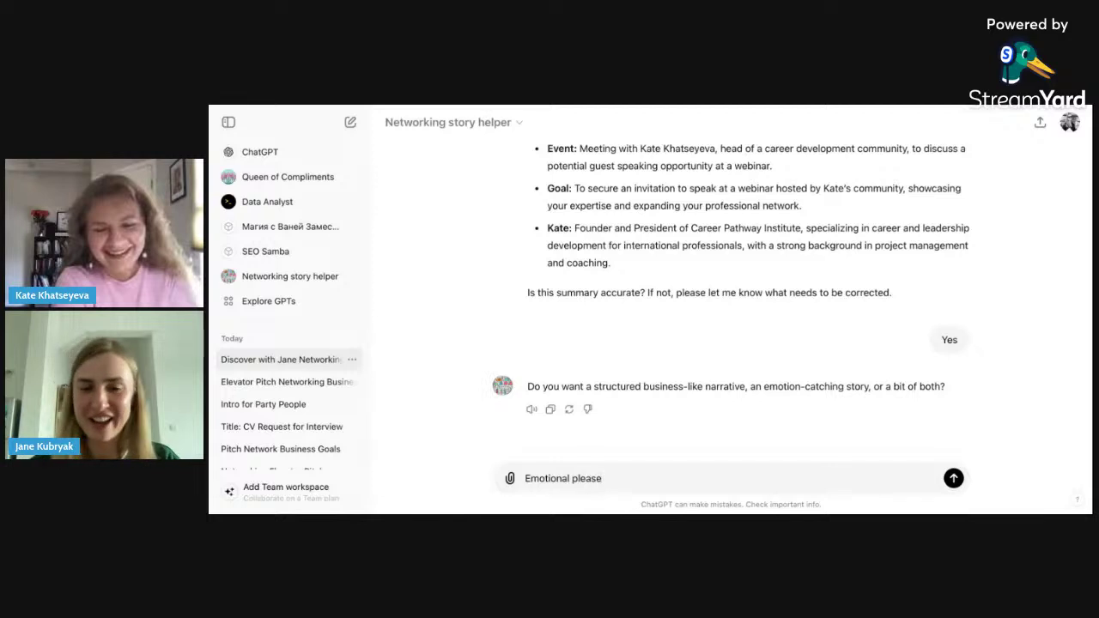
pyautogui.press('Return')
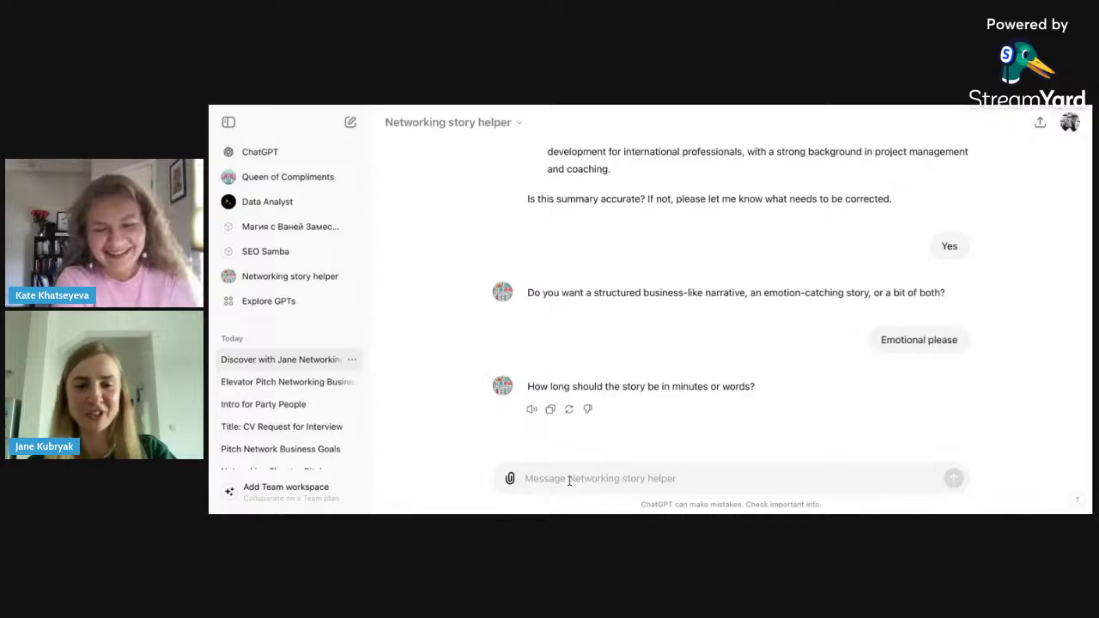
# Answer the story length question with "30 seconds"
pyautogui.write('1')
pyautogui.press('BackSpace')
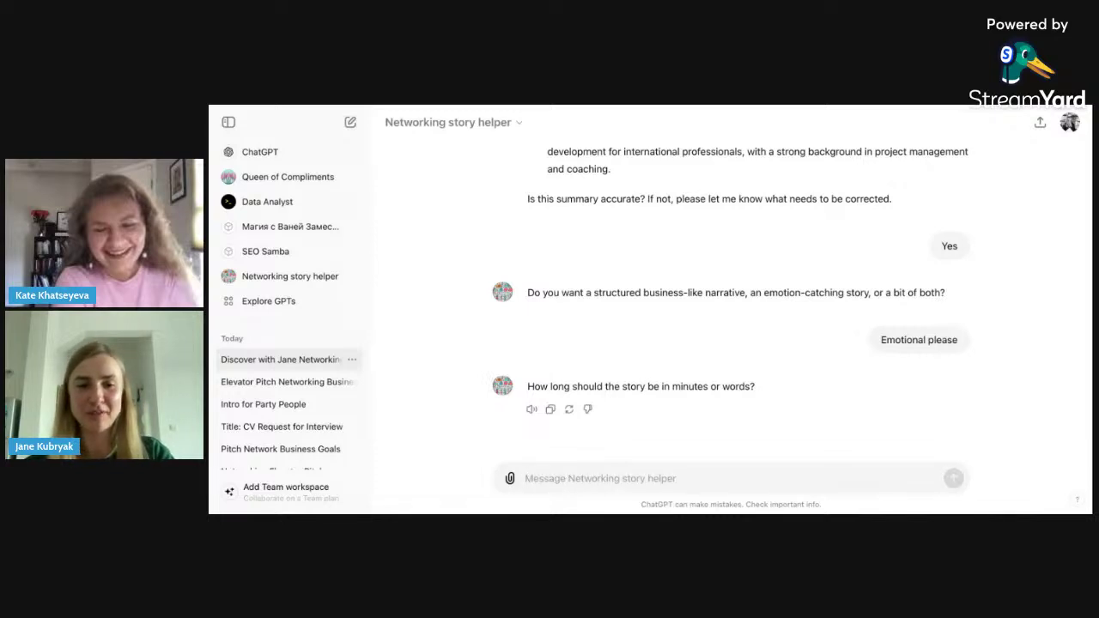
pyautogui.write('30 se')
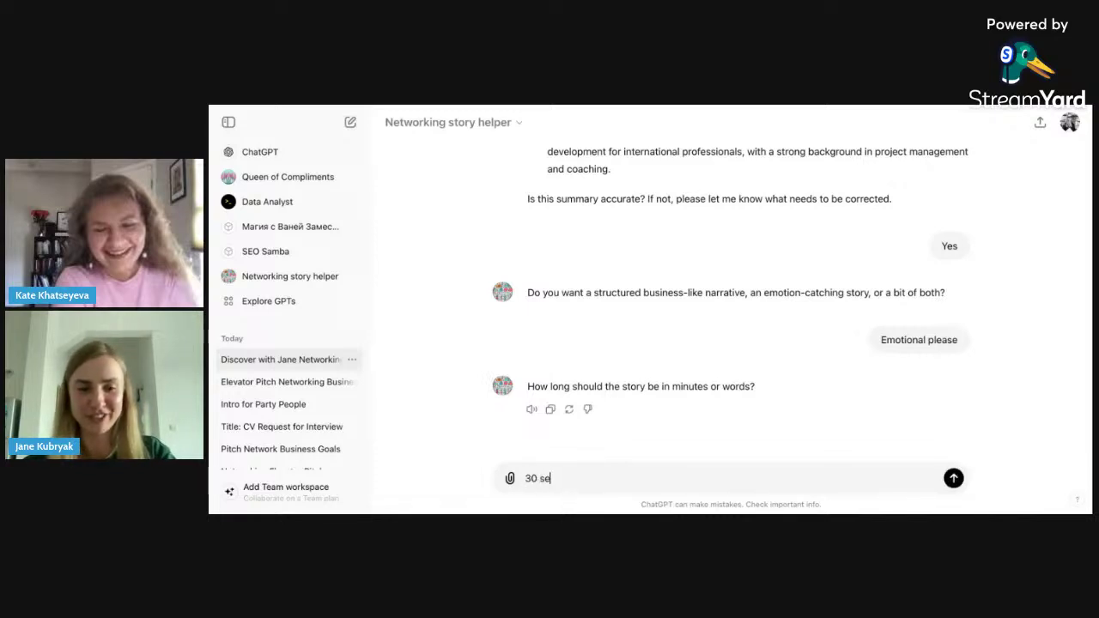
pyautogui.write('conds')
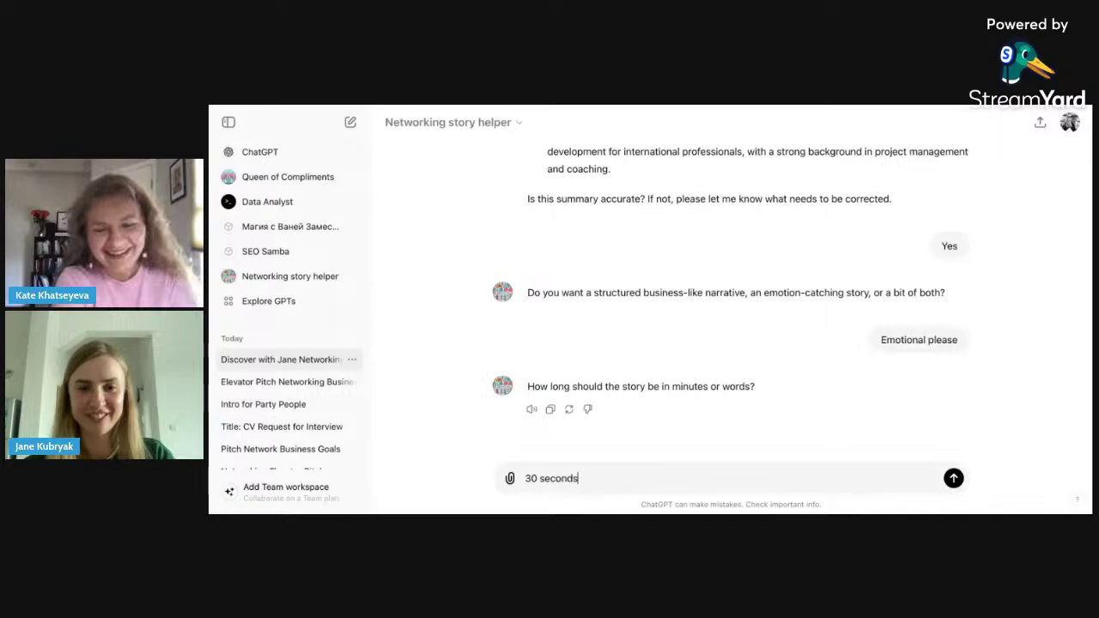
pyautogui.press('Return')
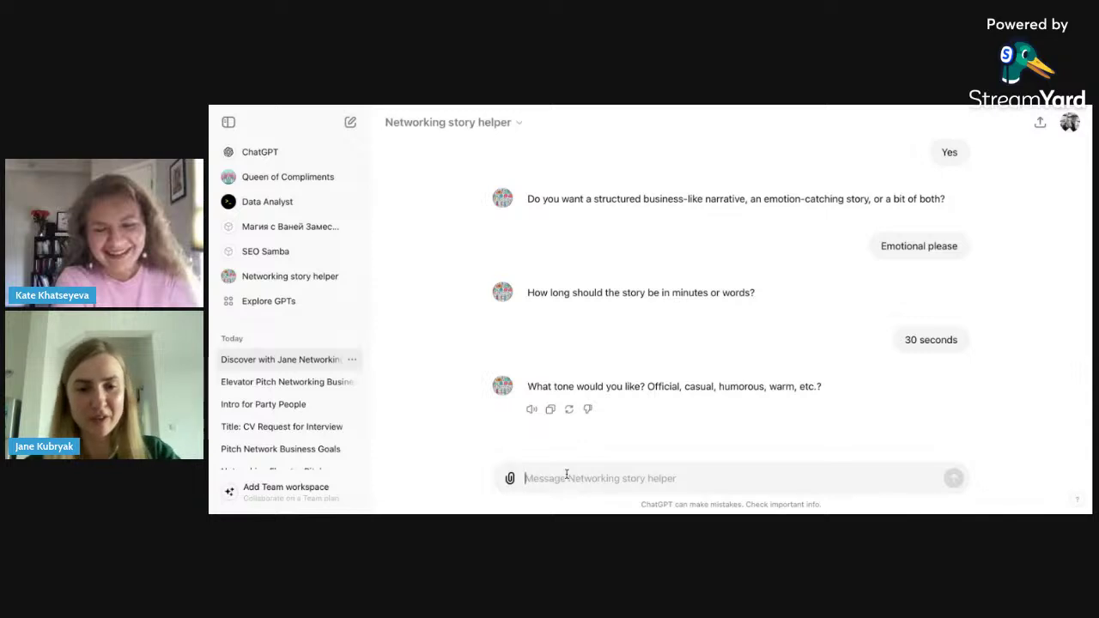
# Correct the requested story length by sending the message "Wait, 300 characters long"
pyautogui.write('Wait, 3')
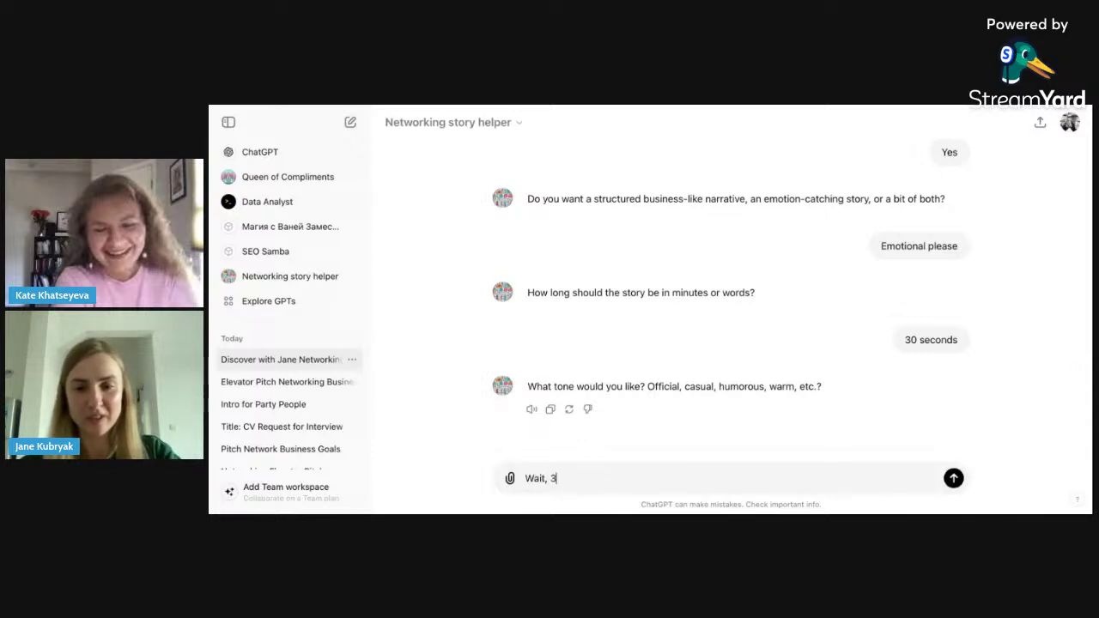
pyautogui.write('00 characters')
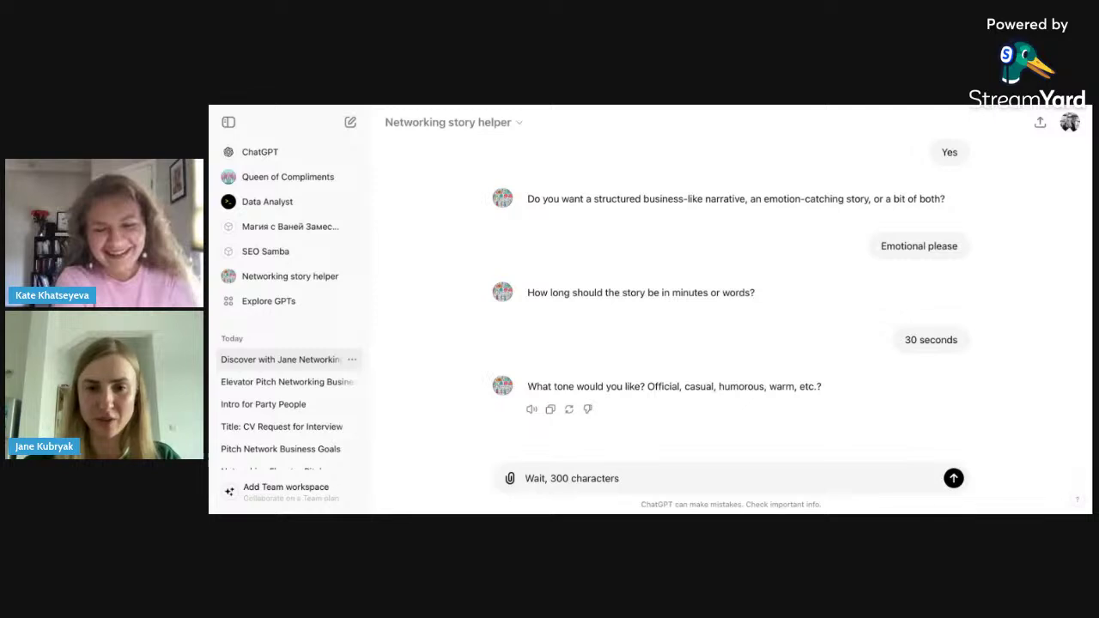
pyautogui.write('ong')
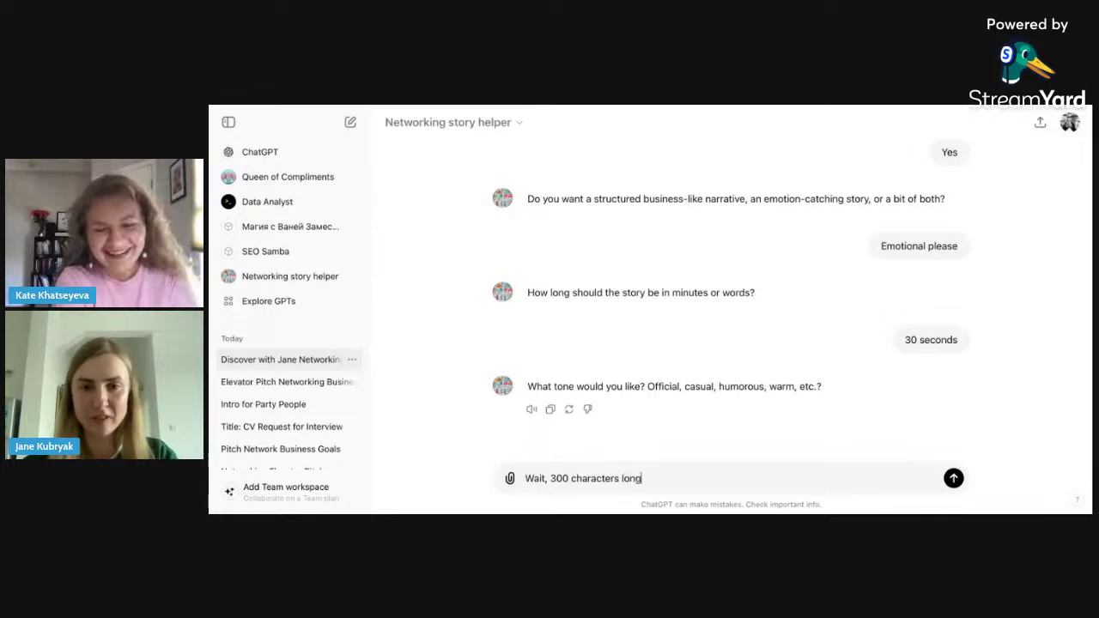
pyautogui.press('Return')
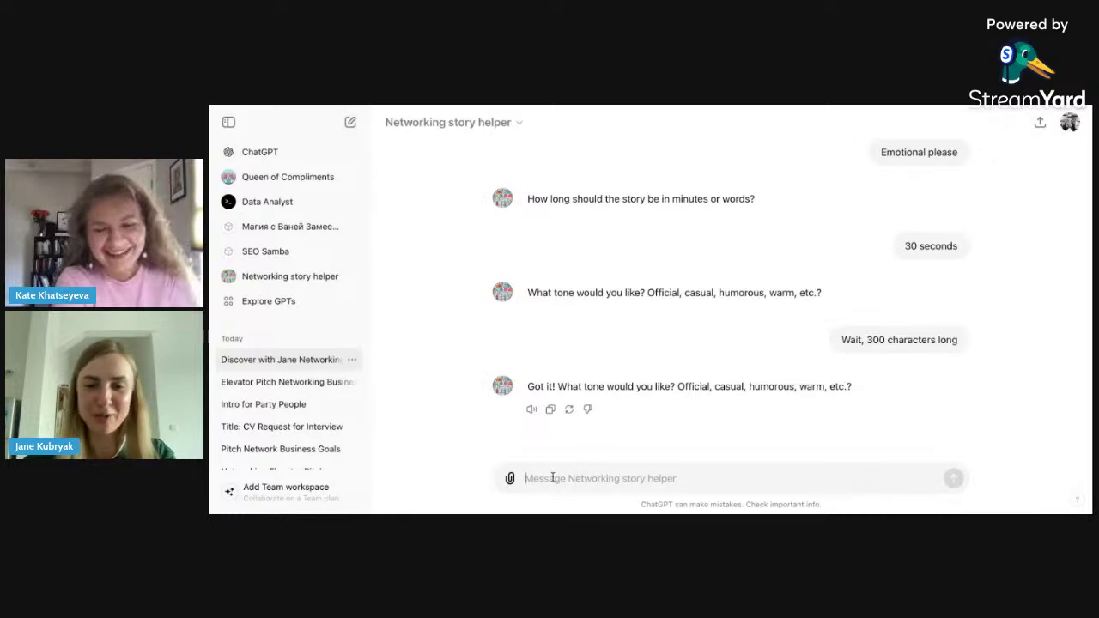
# Answer the repeated tone question with "humorous" to generate the introduction
pyautogui.write('hu')
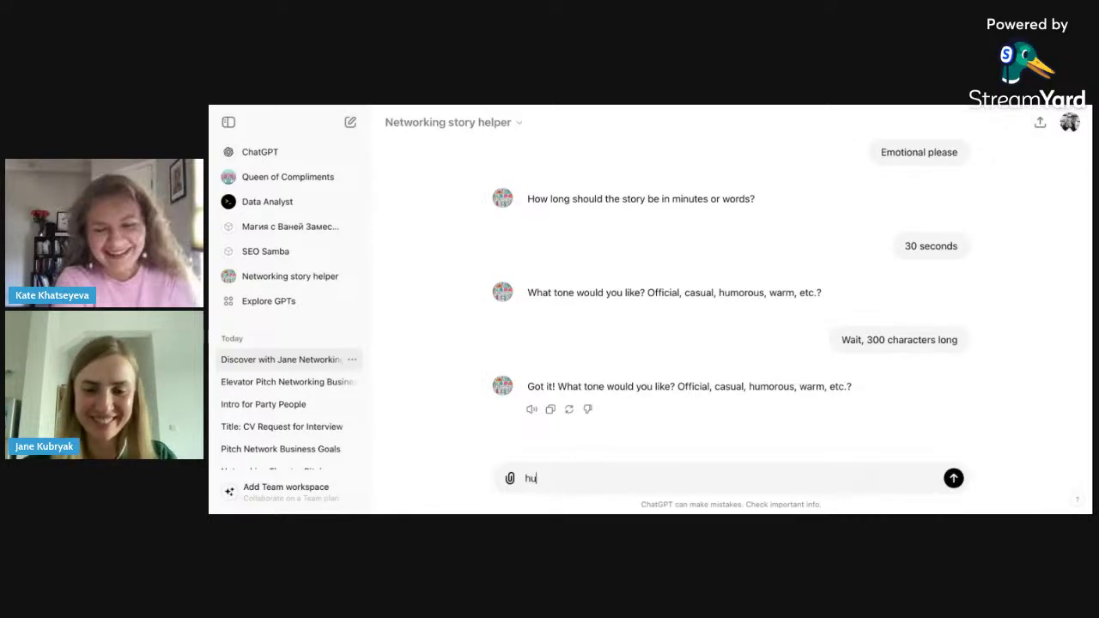
pyautogui.write('morous')
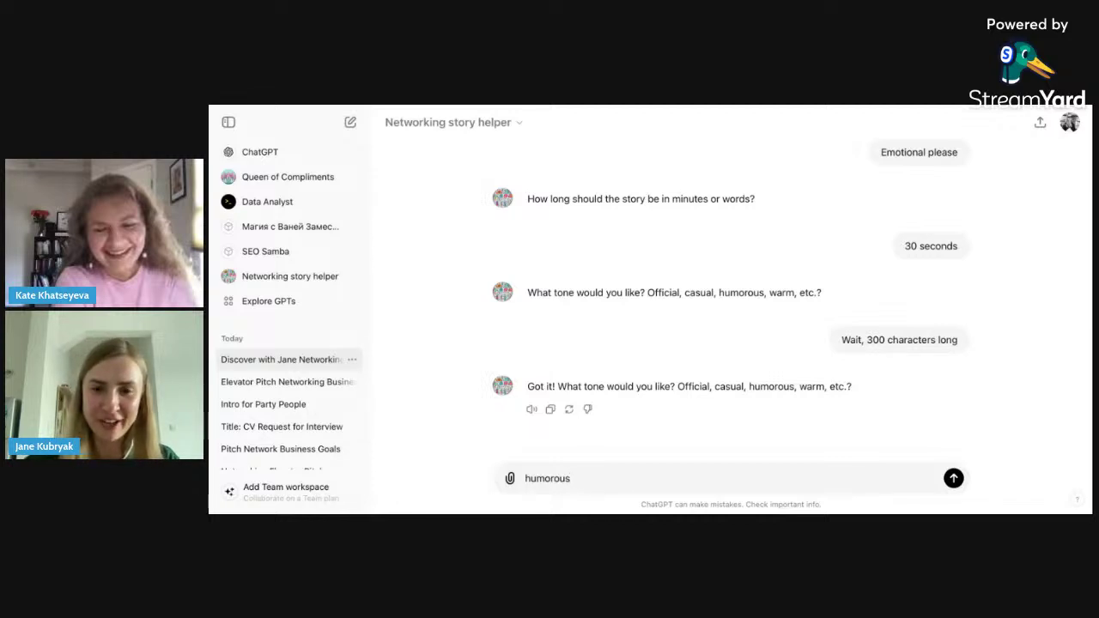
pyautogui.press('Return')
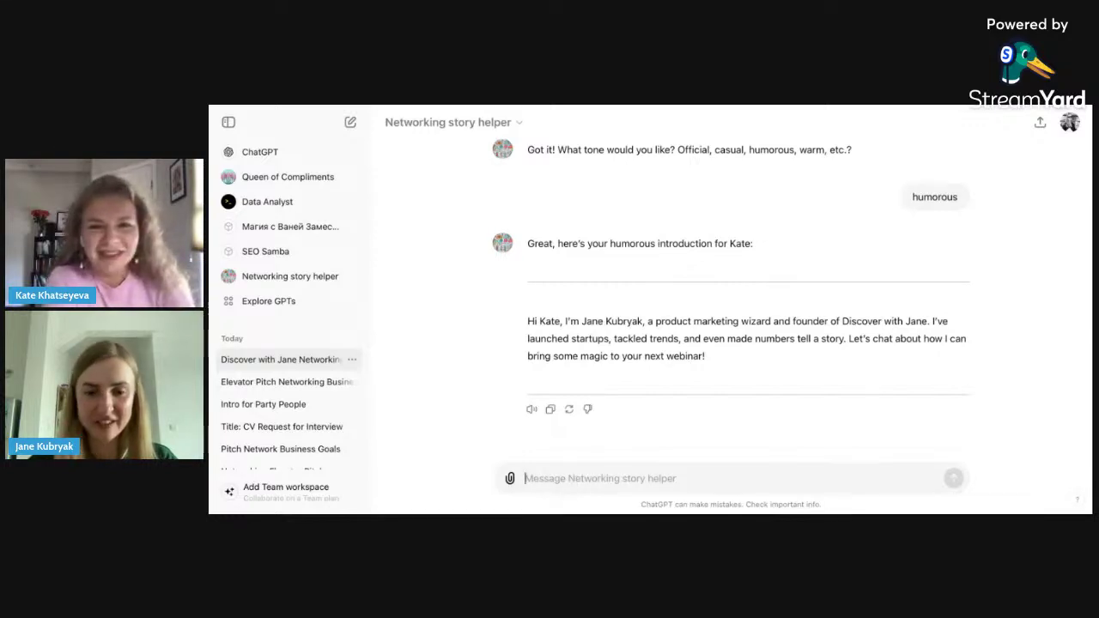
# Request a casual rewrite of the introduction with the message "Let's update in a casual way"
pyautogui.write("Let's ")
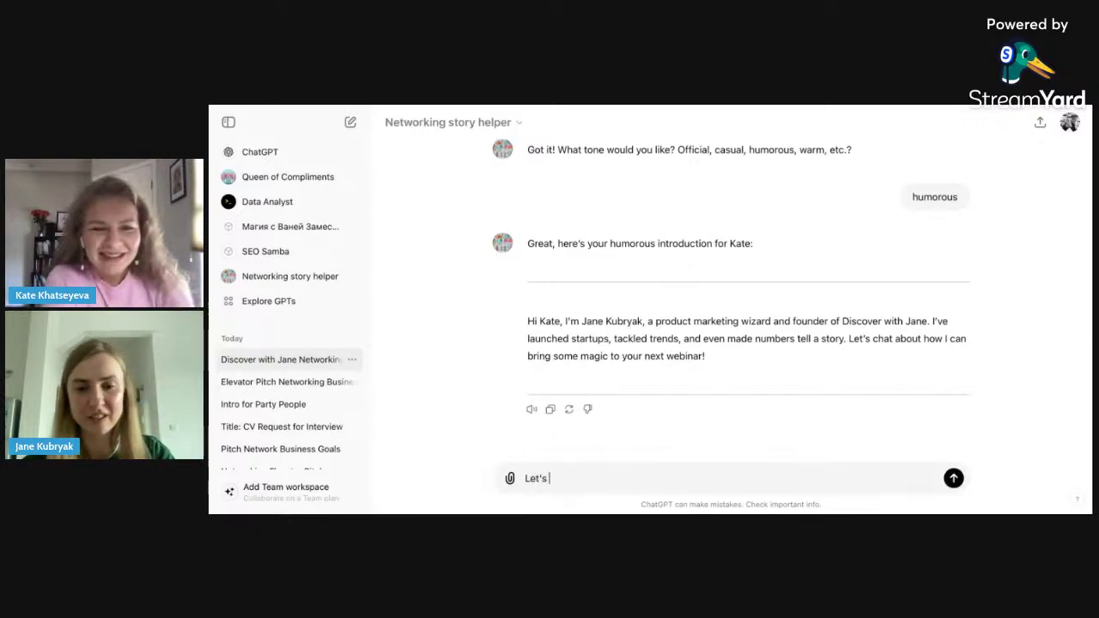
pyautogui.write('update in ')
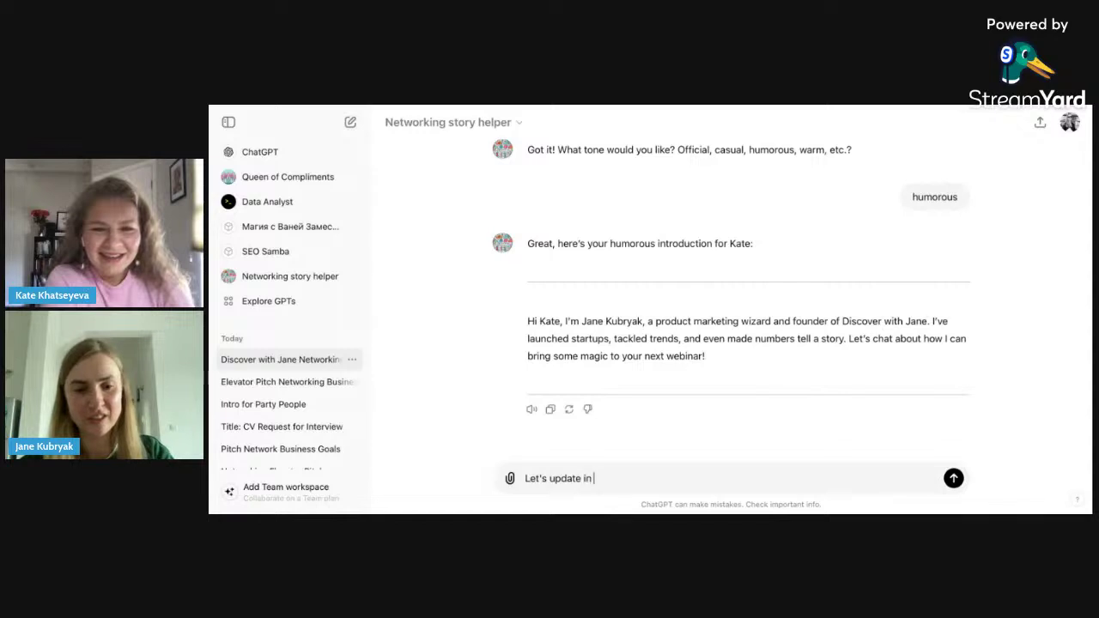
pyautogui.write('a casual way')
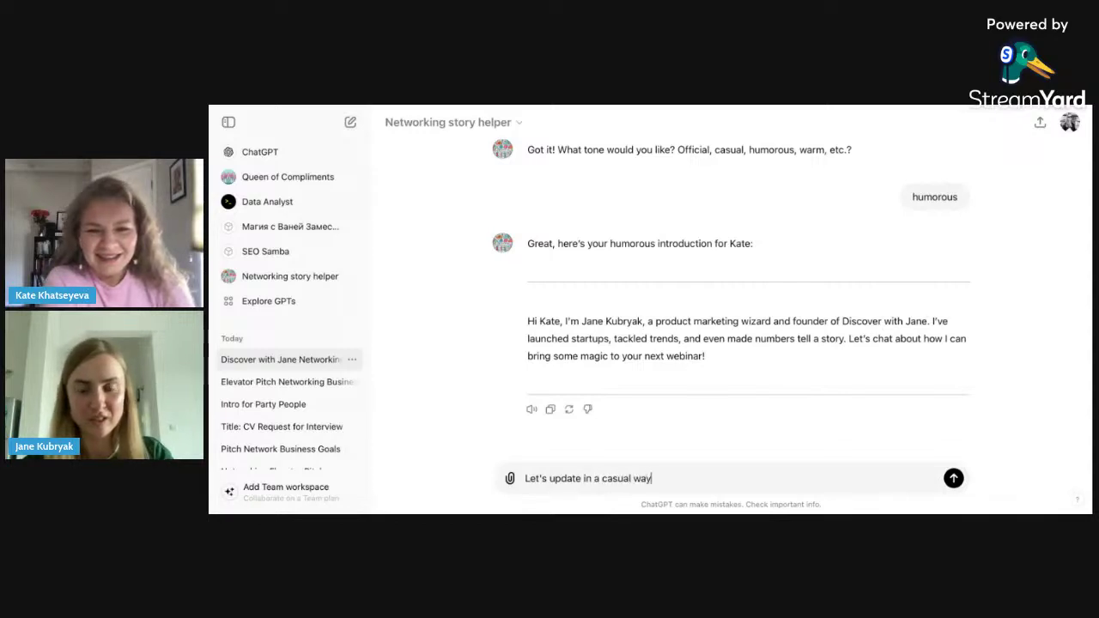
pyautogui.press('Return')
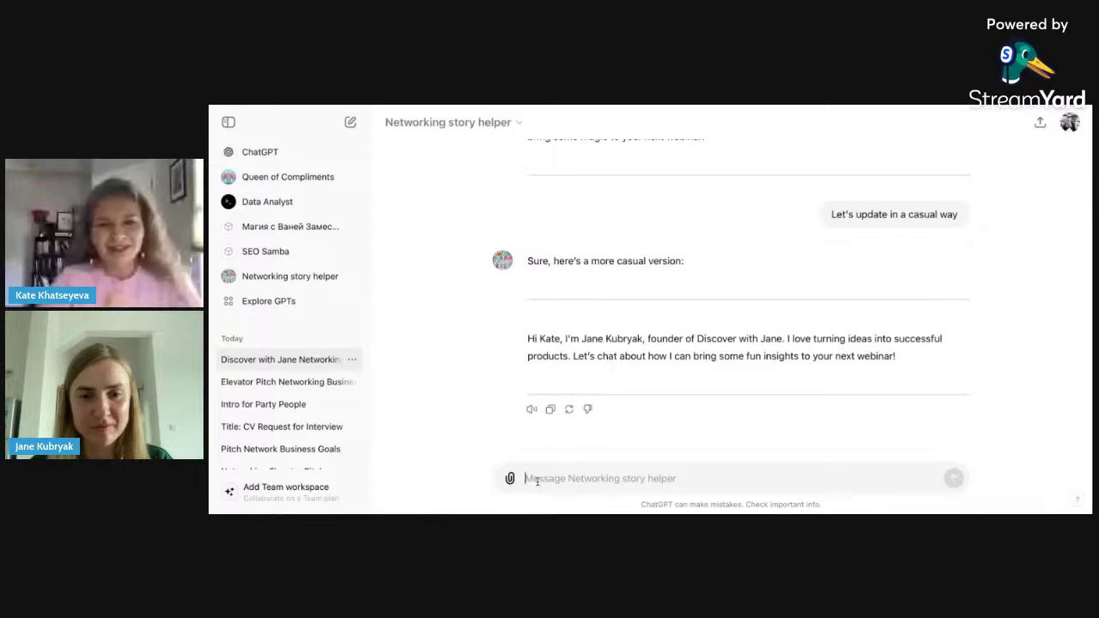
# Request a formal rewrite of the introduction with the message "Official version please"
pyautogui.write('Offi')
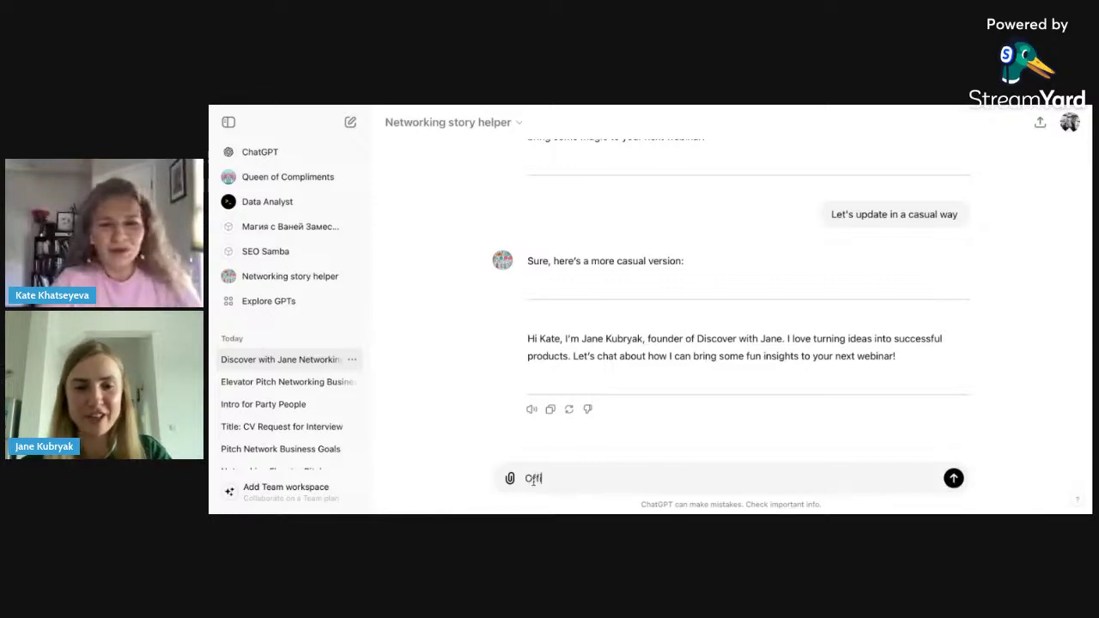
pyautogui.write('cial ver')
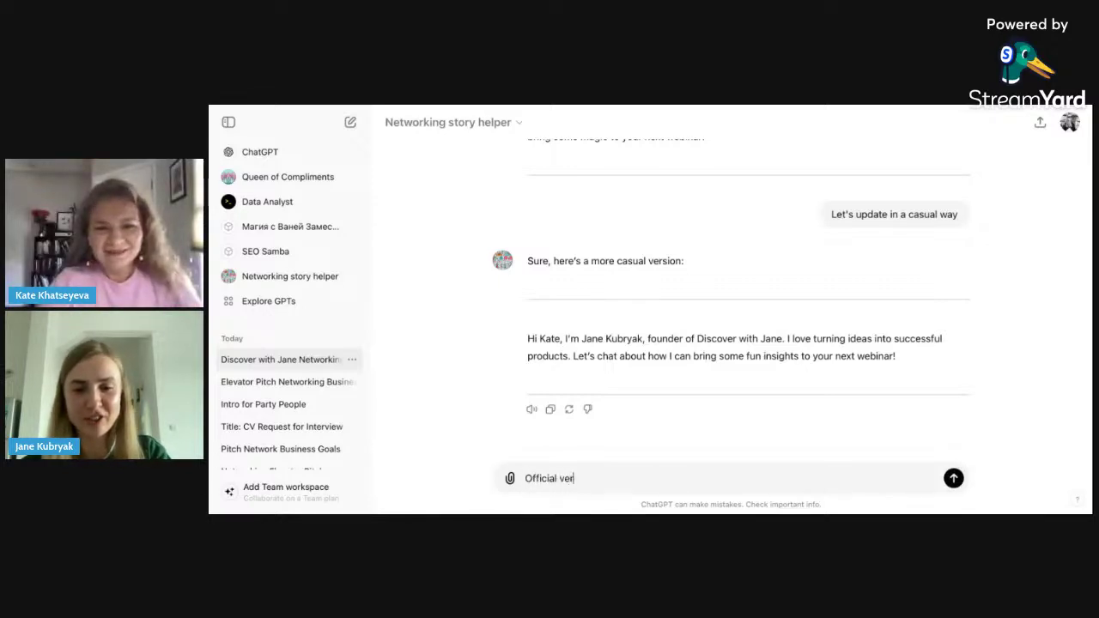
pyautogui.write('sion please')
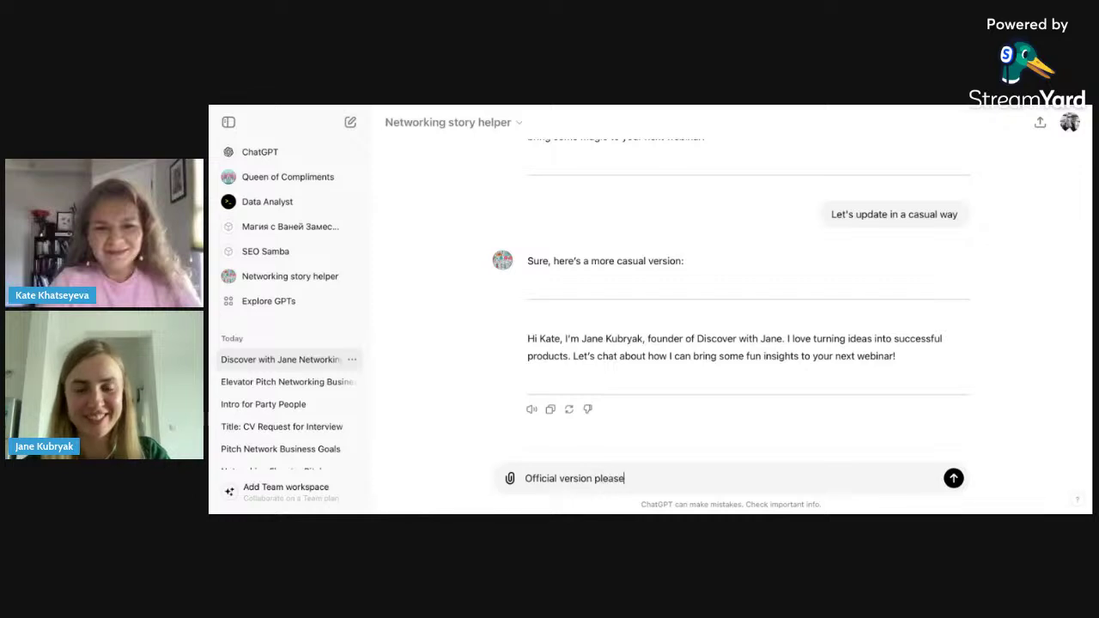
pyautogui.press('Return')
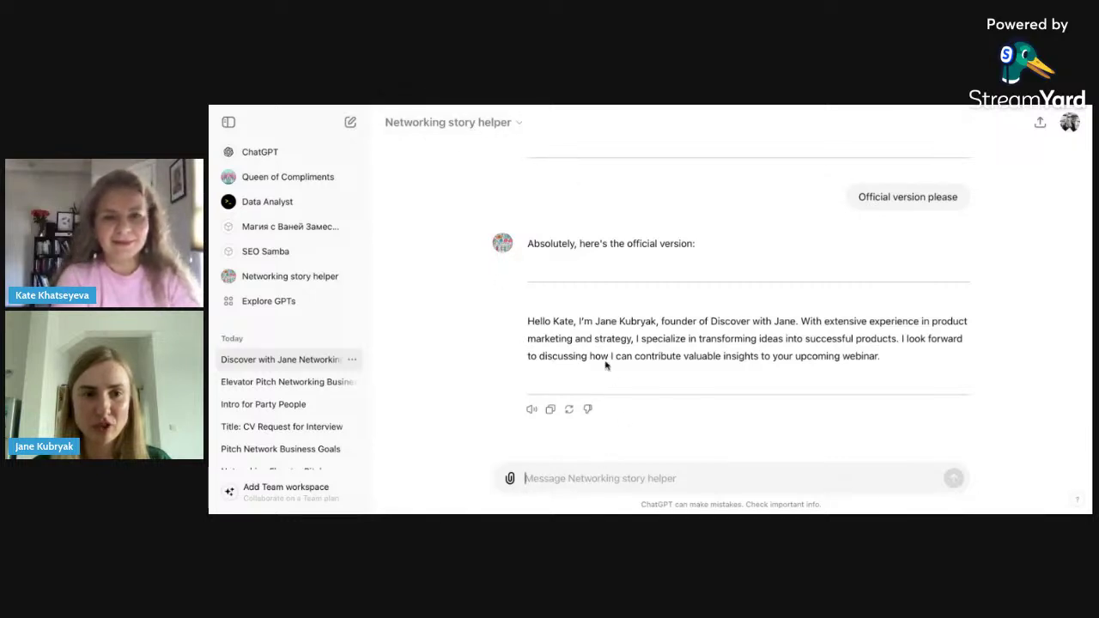
# Start a new Networking story helper chat with the "Date night :)" conversation starter, and open a blank standard ChatGPT chat
pyautogui.click(285, 279)
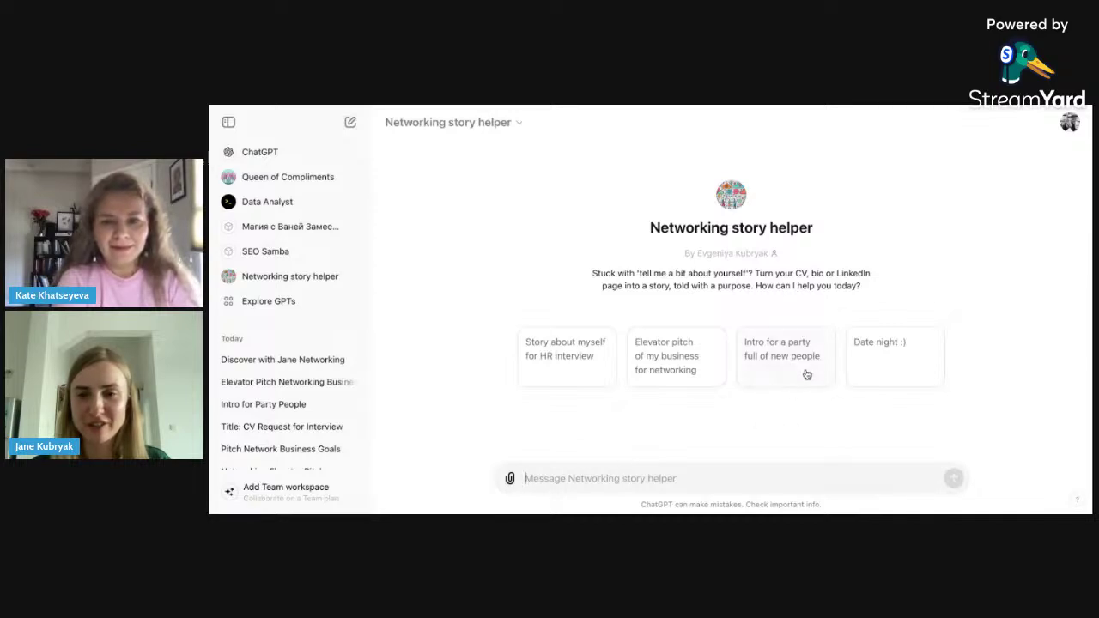
pyautogui.click(889, 366)
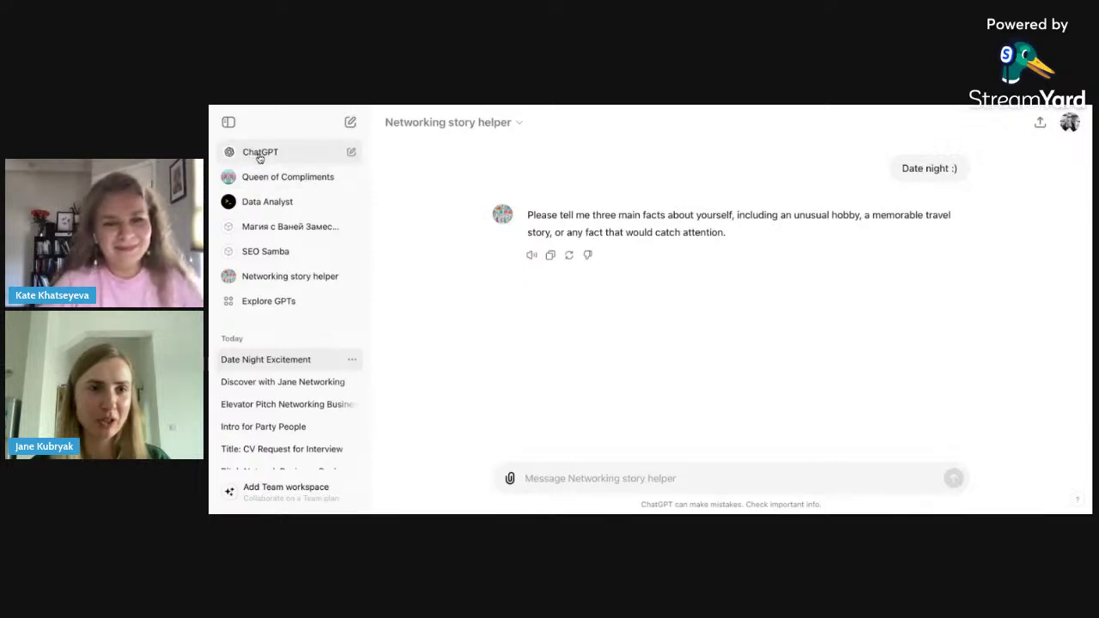
pyautogui.click(305, 151)
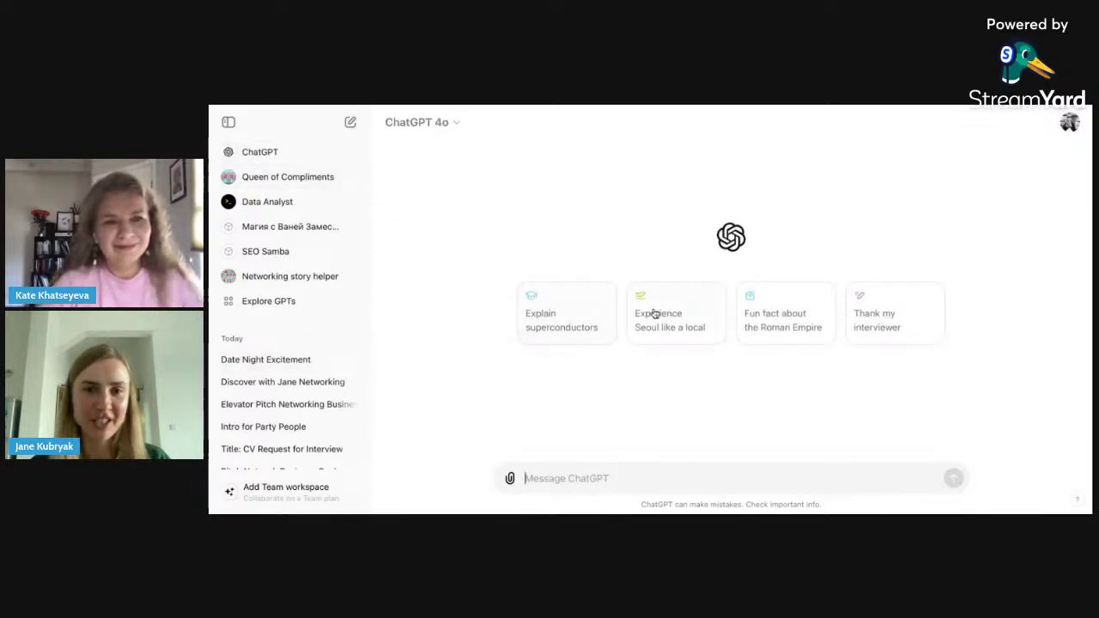